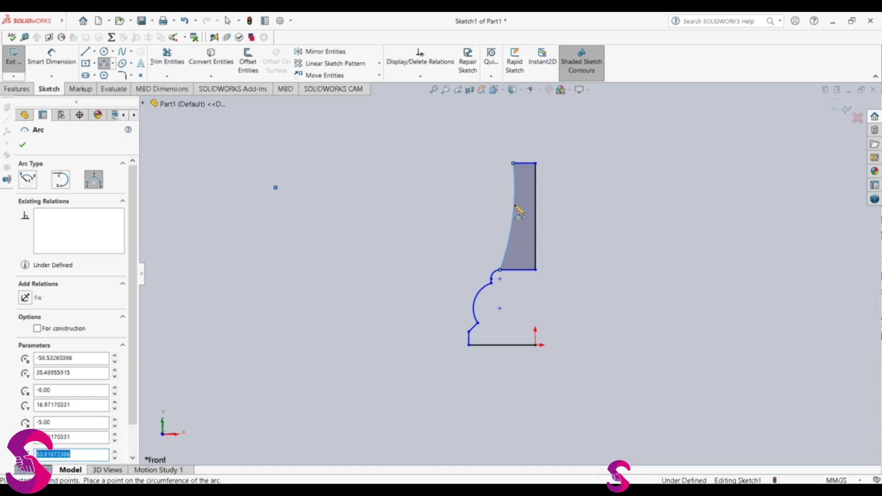
Enter a 50 mm radius for the concave upper arc of the pawn profile
{"action": "type", "text": "50"}
{"action": "key", "text": "Return"}
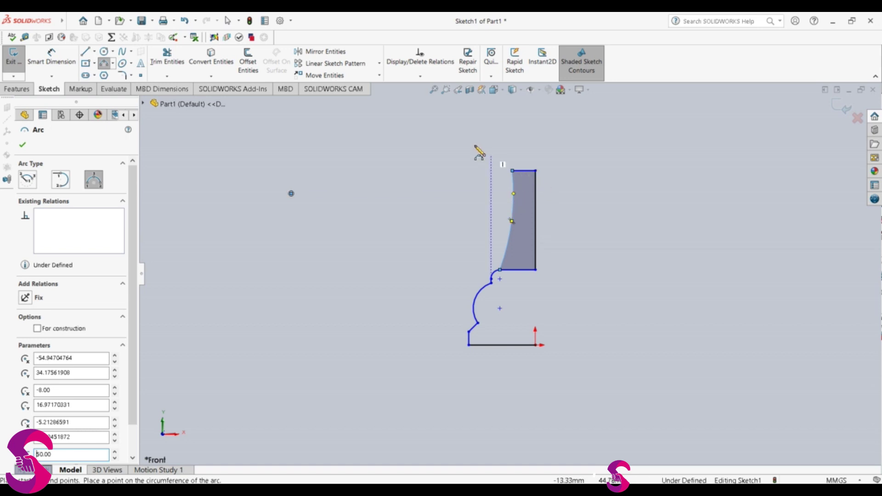
{"action": "left_click", "coordinate": [52, 58]}
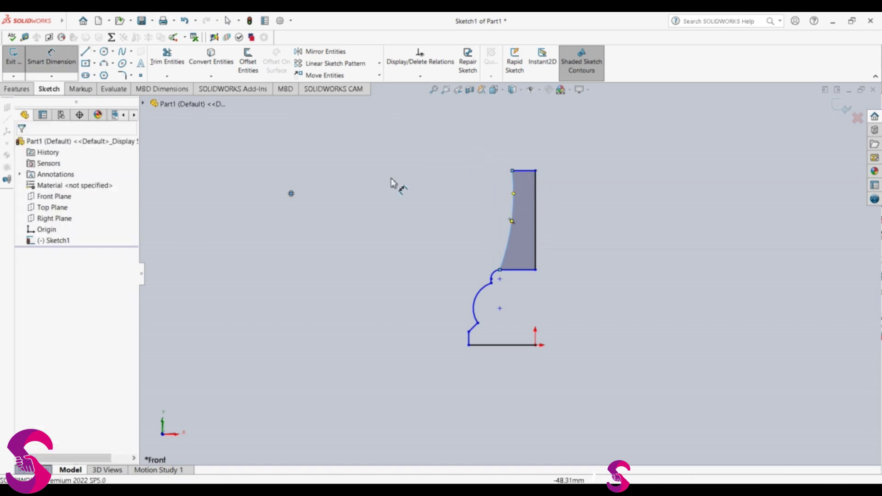
{"action": "left_click", "coordinate": [500, 273]}
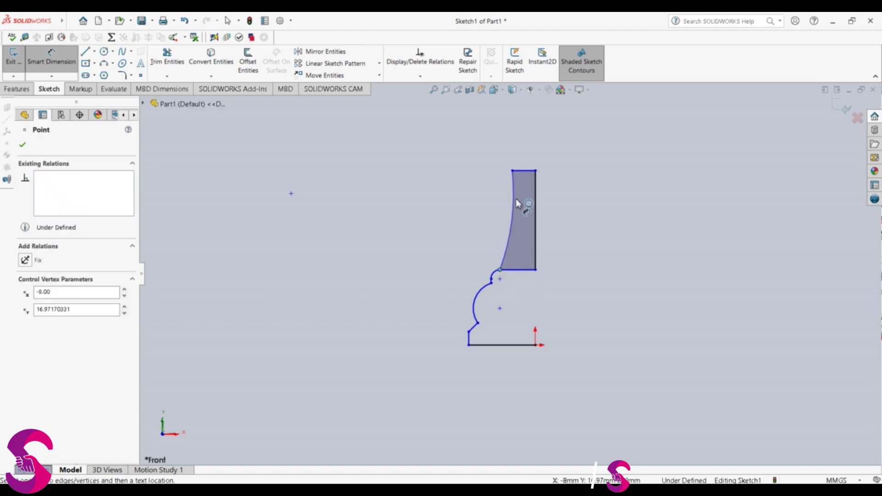
{"action": "left_click", "coordinate": [512, 171]}
{"action": "left_click", "coordinate": [453, 196]}
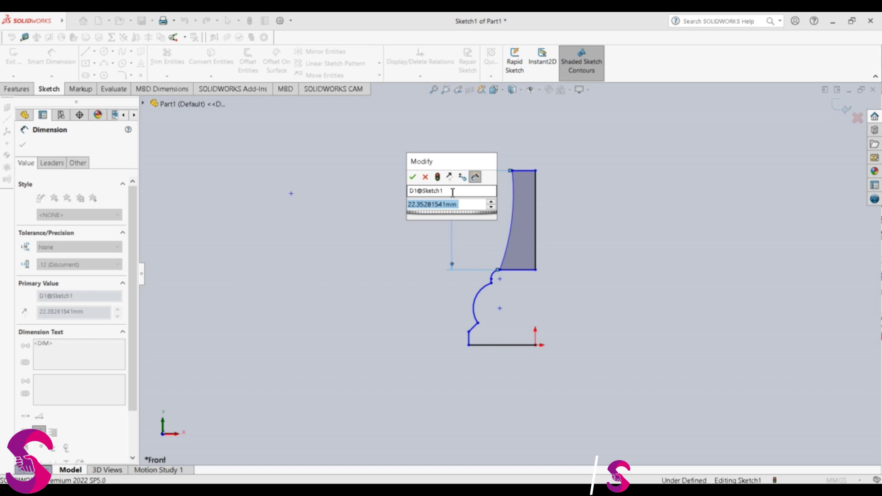
{"action": "type", "text": "2"}
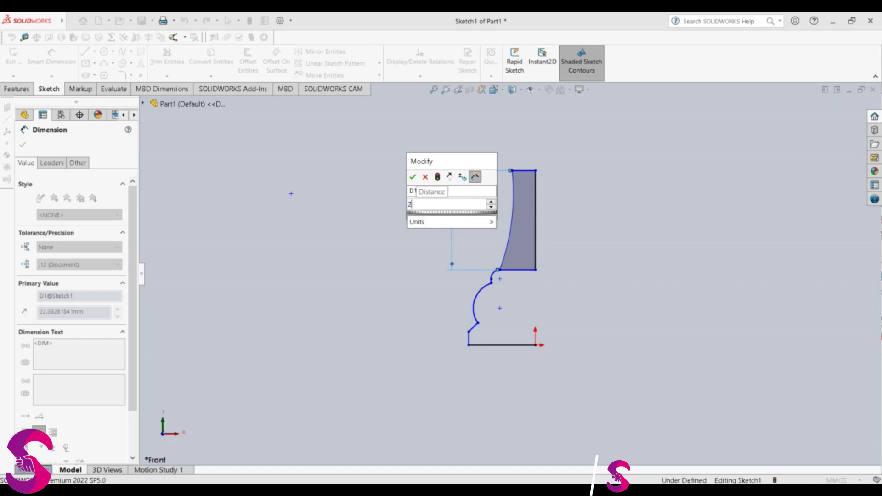
{"action": "type", "text": "4.06"}
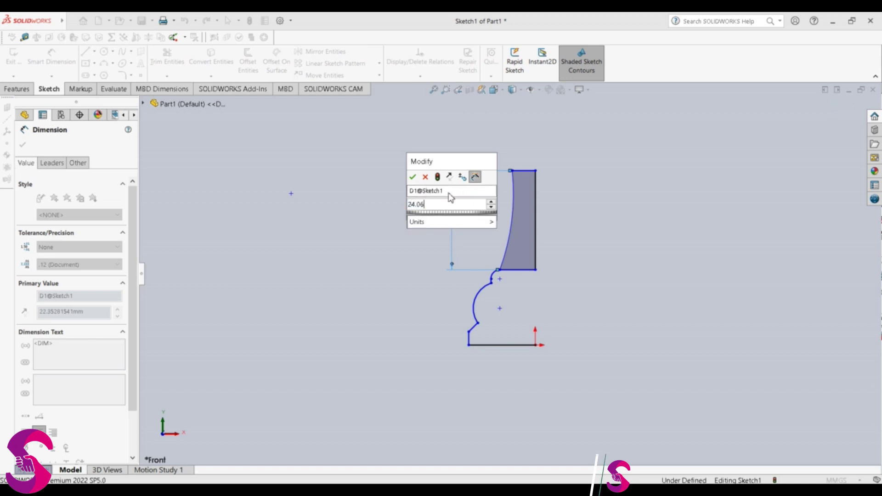
{"action": "key", "text": "Return"}
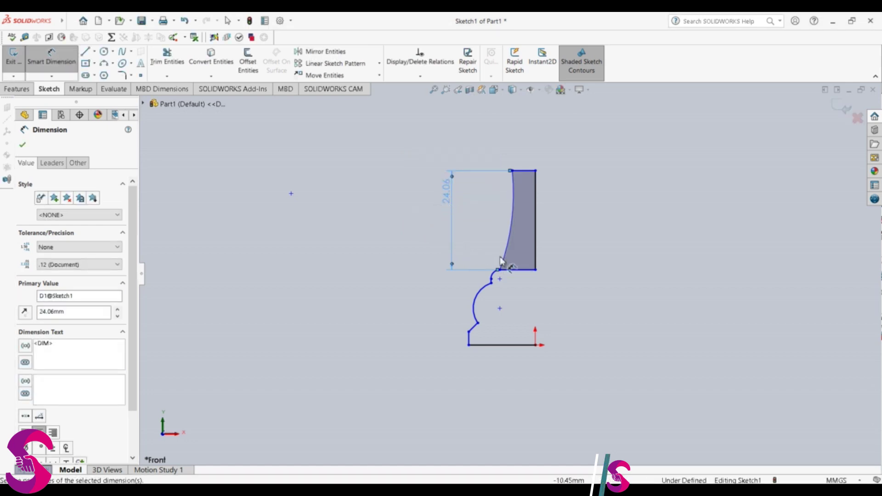
{"action": "key", "text": "Escape"}
{"action": "left_click", "coordinate": [449, 202]}
{"action": "key", "text": "Delete"}
Dimension the concave arc to R50, then undo the recent arc changes
{"action": "left_click", "coordinate": [51, 57]}
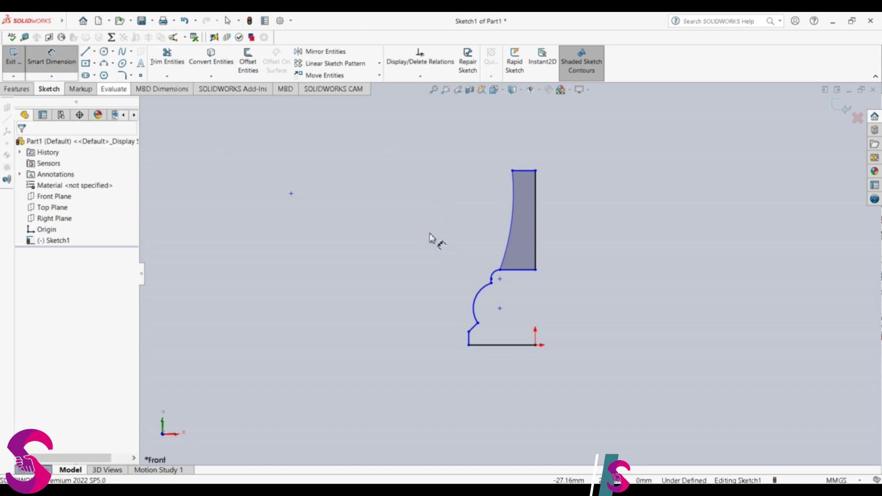
{"action": "left_click", "coordinate": [506, 247]}
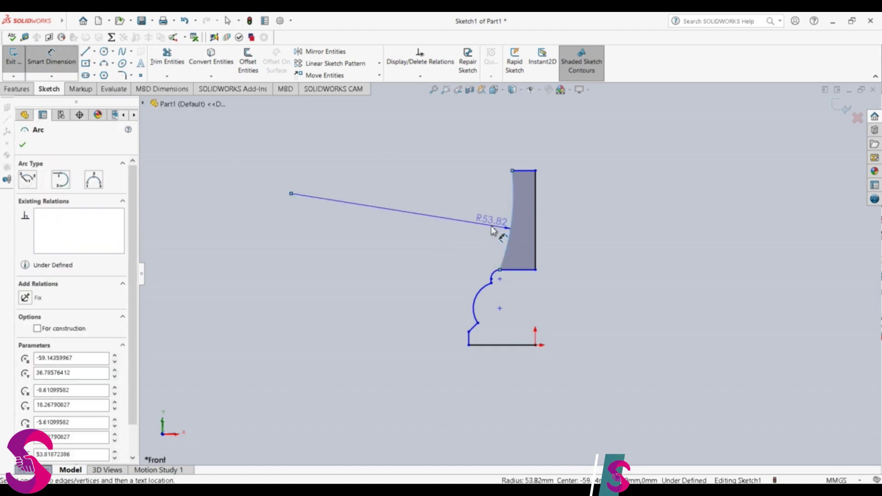
{"action": "left_click", "coordinate": [492, 230]}
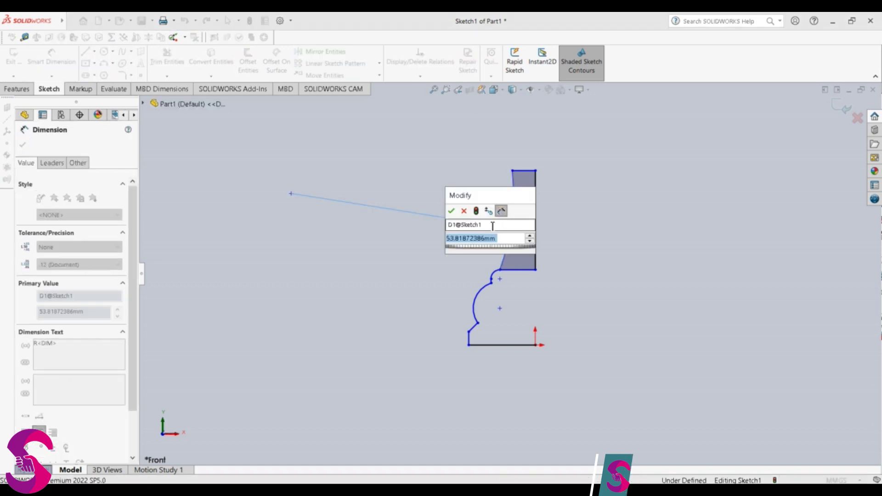
{"action": "type", "text": "50"}
{"action": "key", "text": "Return"}
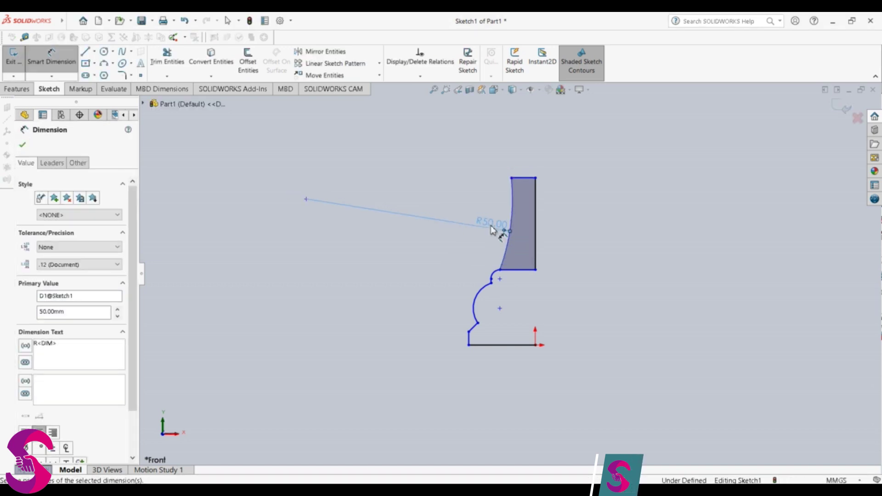
{"action": "key", "text": "Escape"}
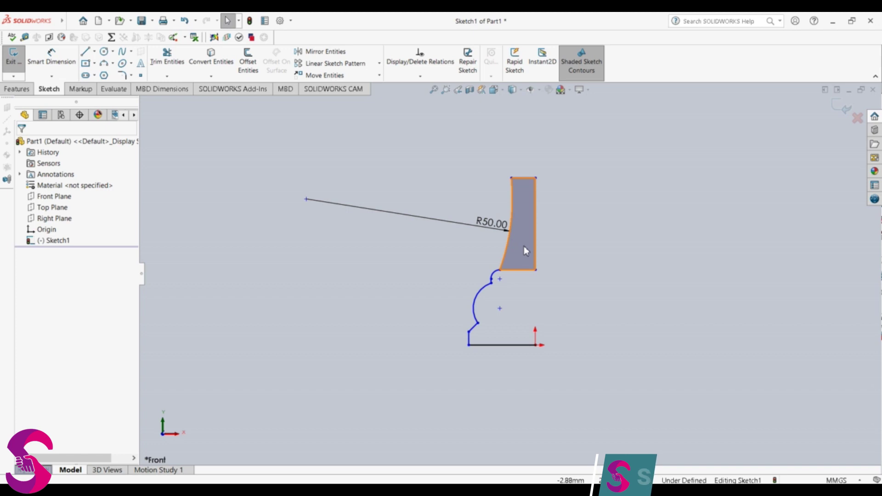
{"action": "key", "text": "ctrl+z"}
{"action": "key", "text": "ctrl+z"}
{"action": "key", "text": "ctrl+z"}
{"action": "key", "text": "ctrl+z"}
{"action": "key", "text": "ctrl+z"}
{"action": "key", "text": "ctrl+z"}
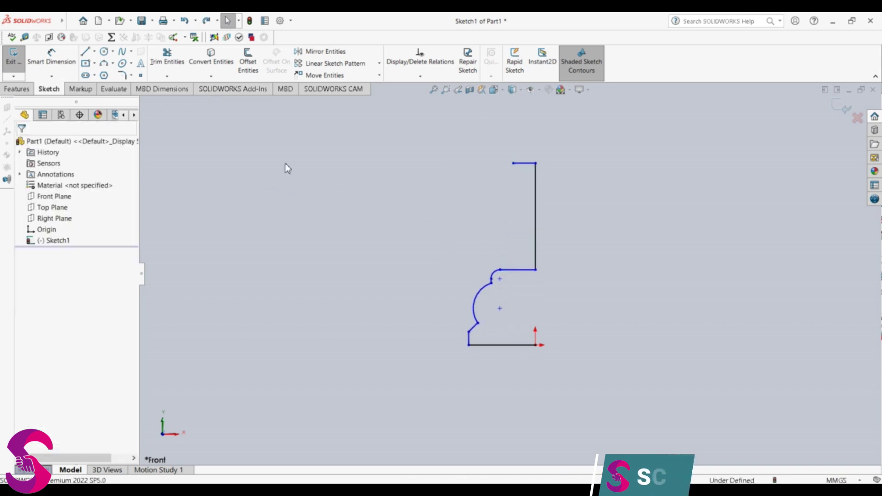
{"action": "left_click", "coordinate": [105, 63]}
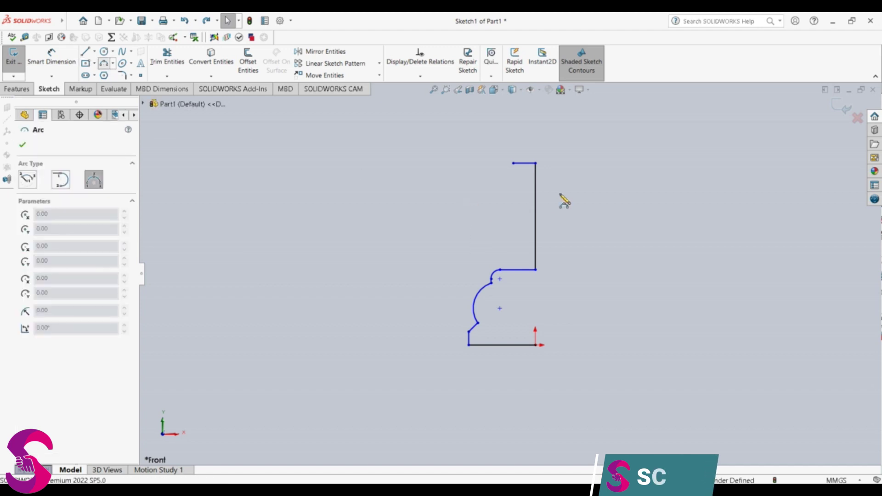
{"action": "left_click", "coordinate": [512, 164]}
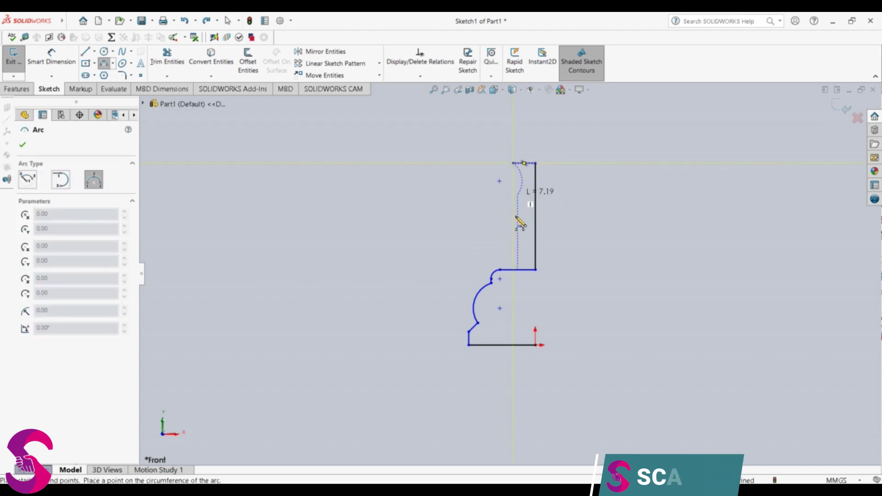
{"action": "left_click", "coordinate": [502, 271]}
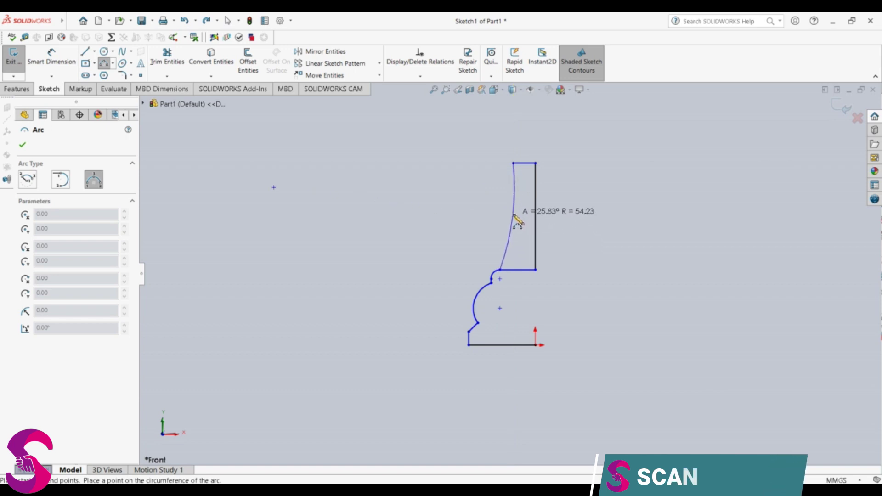
{"action": "left_click", "coordinate": [514, 216]}
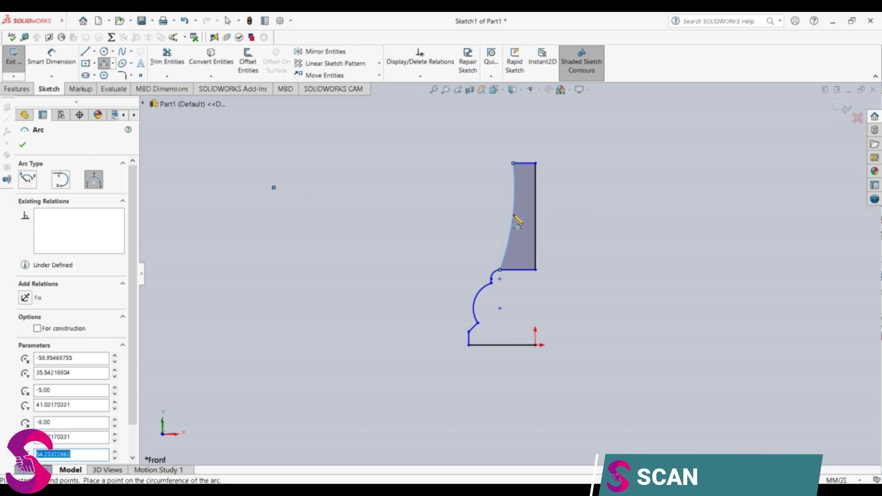
{"action": "left_click", "coordinate": [115, 459]}
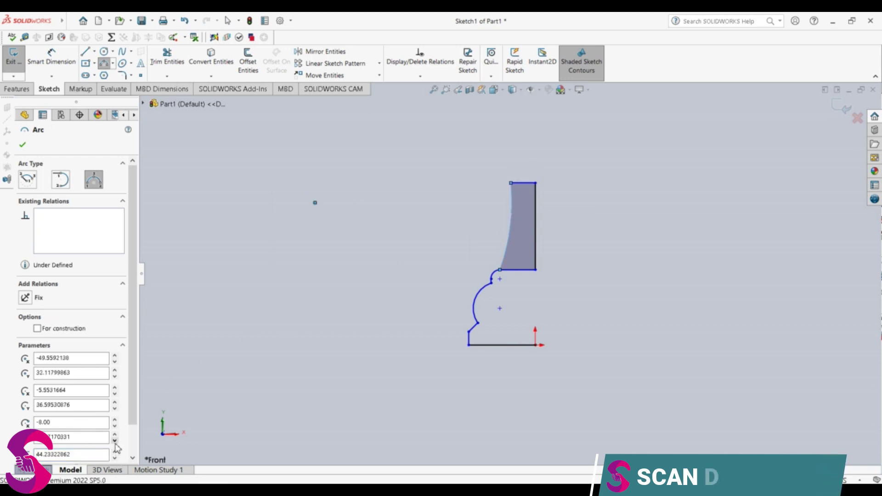
{"action": "left_click", "coordinate": [115, 452]}
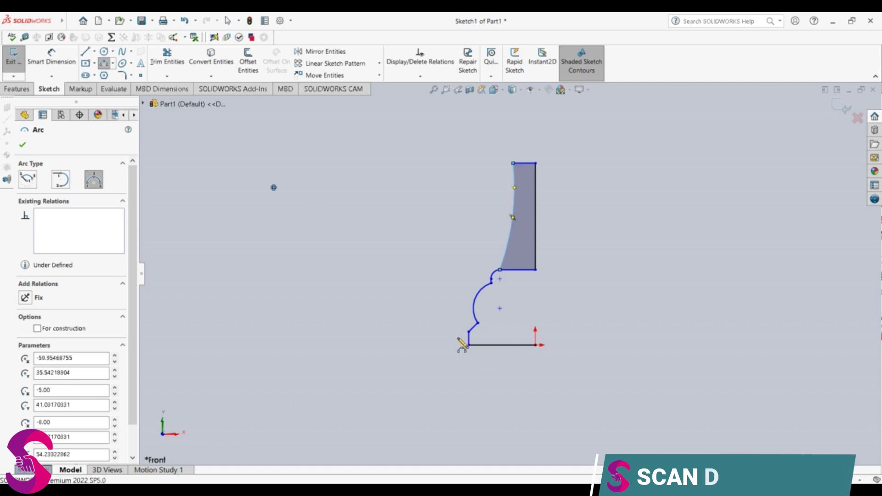
{"action": "key", "text": "Delete"}
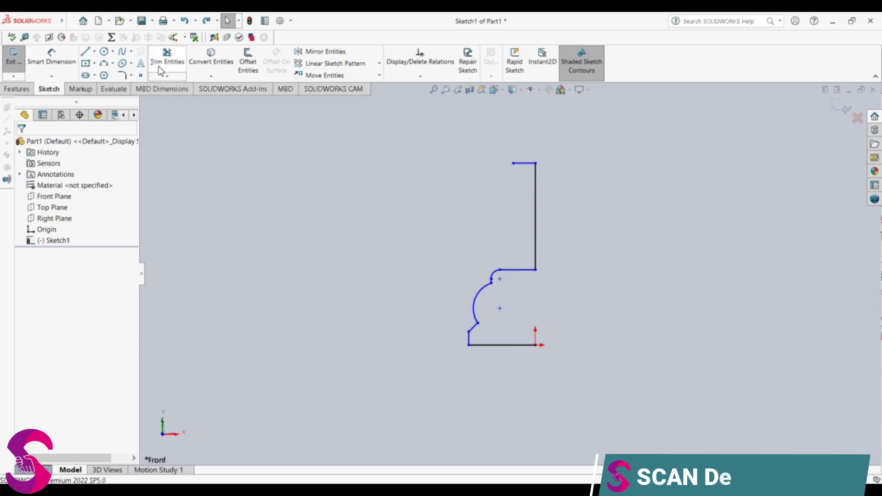
Draw a 3-point arc from the step corner to the top endpoint with radius 50
{"action": "left_click", "coordinate": [104, 63]}
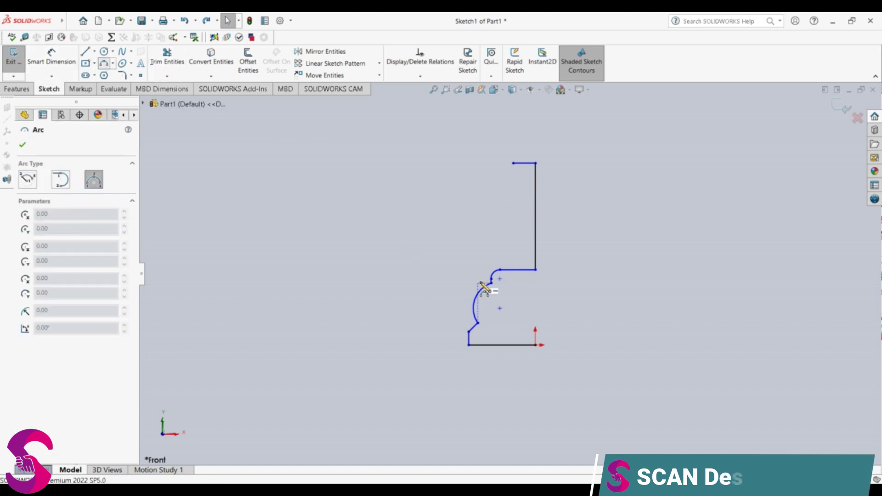
{"action": "left_click", "coordinate": [500, 270]}
{"action": "left_click", "coordinate": [513, 164]}
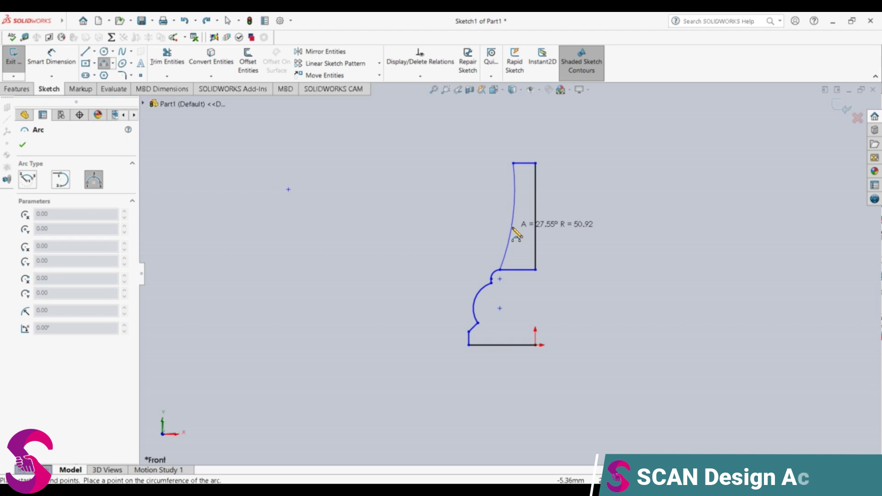
{"action": "left_click", "coordinate": [517, 235]}
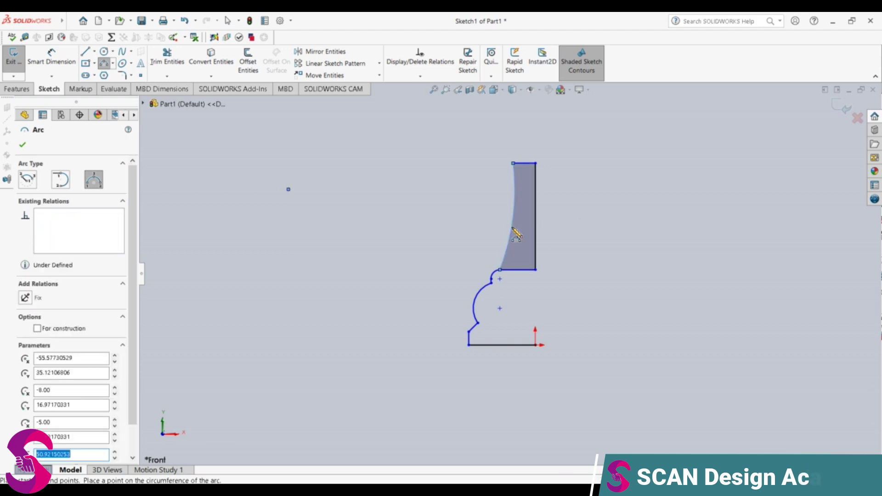
{"action": "type", "text": "50"}
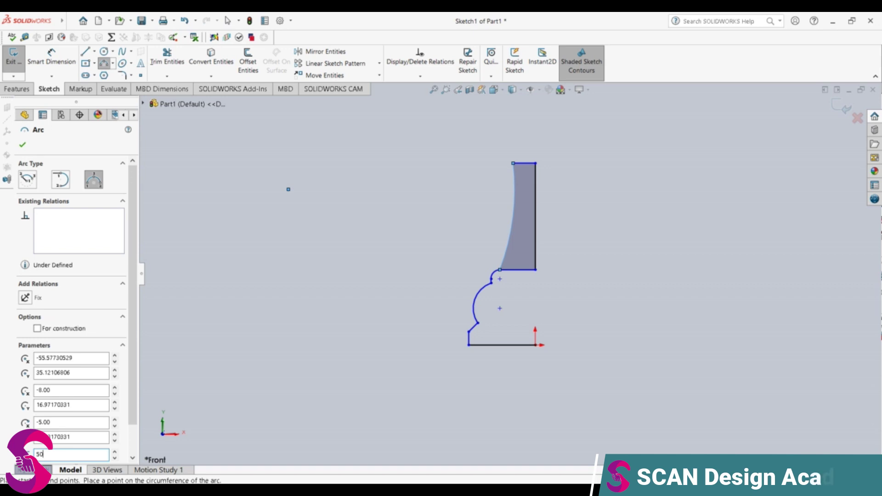
{"action": "key", "text": "Return"}
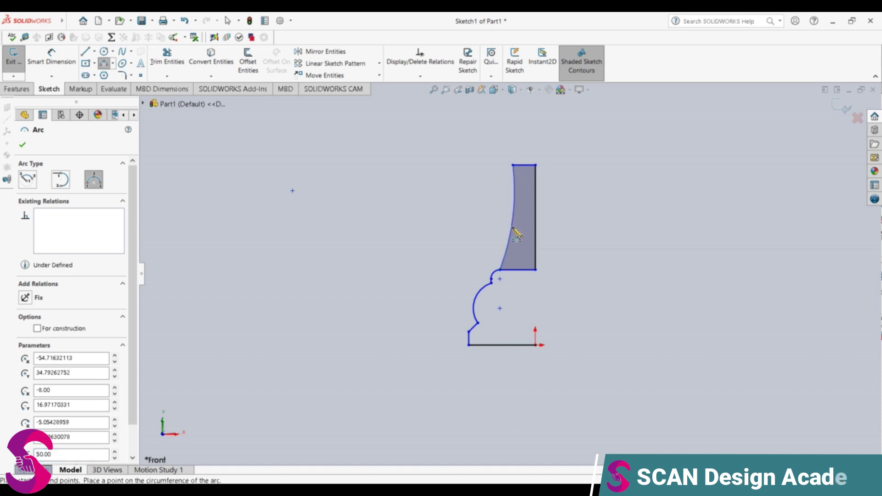
{"action": "key", "text": "Escape"}
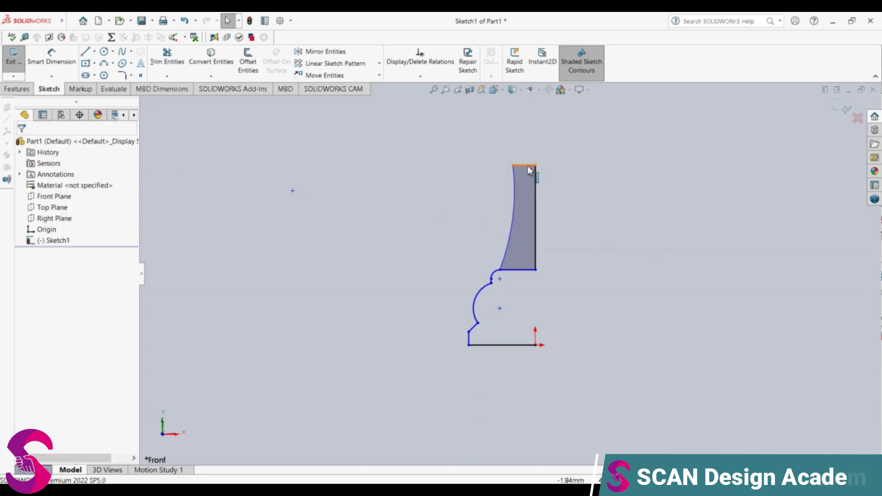
Delete the top horizontal line and dimension the spline's vertical height to 24.06 mm
{"action": "left_click", "coordinate": [530, 167]}
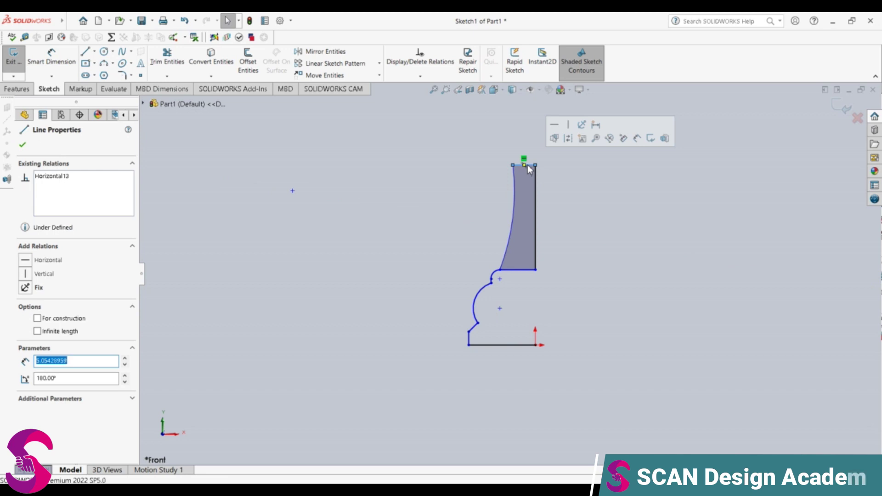
{"action": "key", "text": "Delete"}
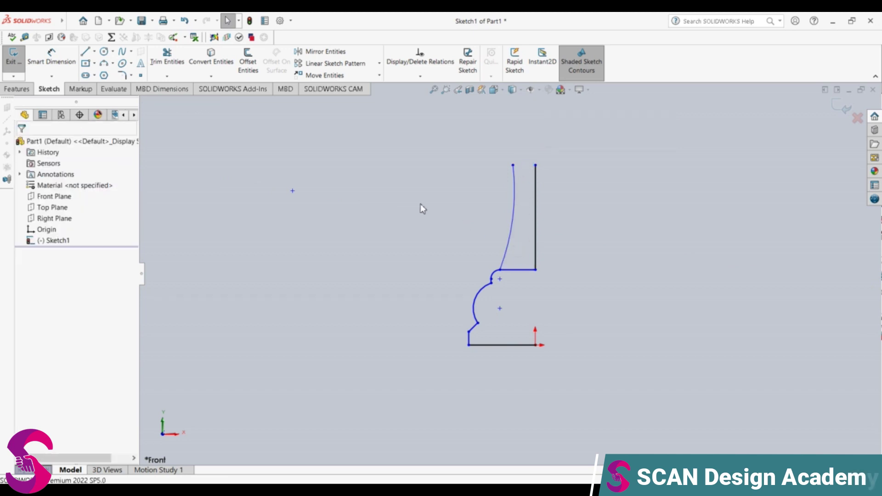
{"action": "left_click", "coordinate": [52, 56]}
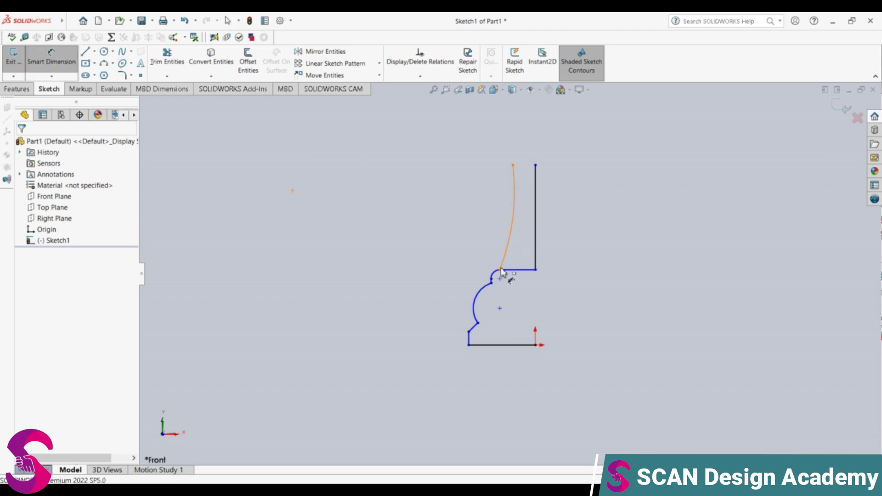
{"action": "left_click", "coordinate": [513, 166]}
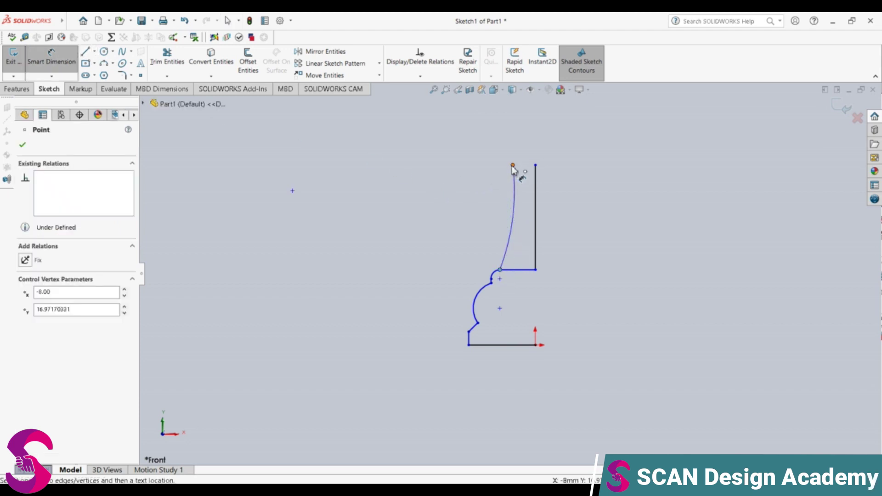
{"action": "left_click", "coordinate": [467, 193]}
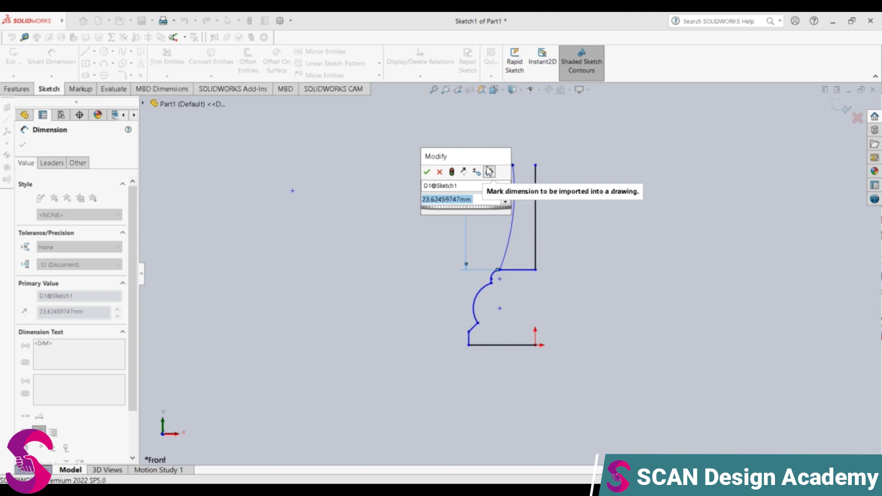
{"action": "type", "text": "2"}
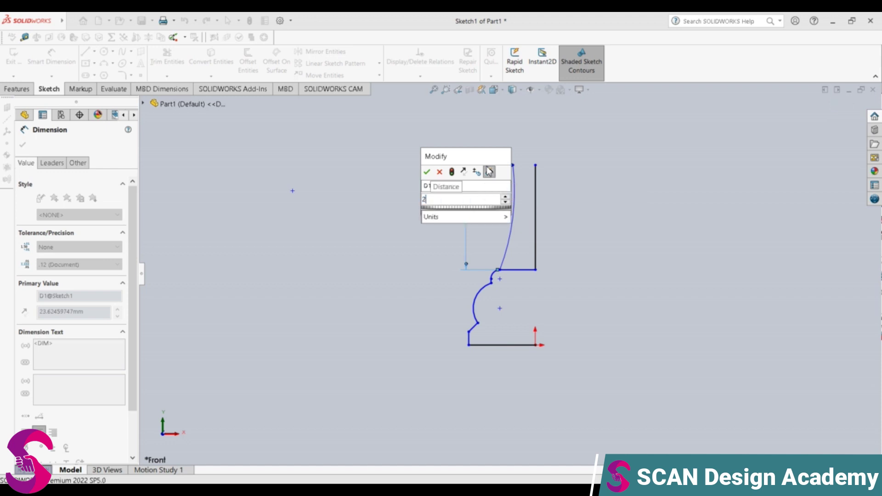
{"action": "type", "text": "4."}
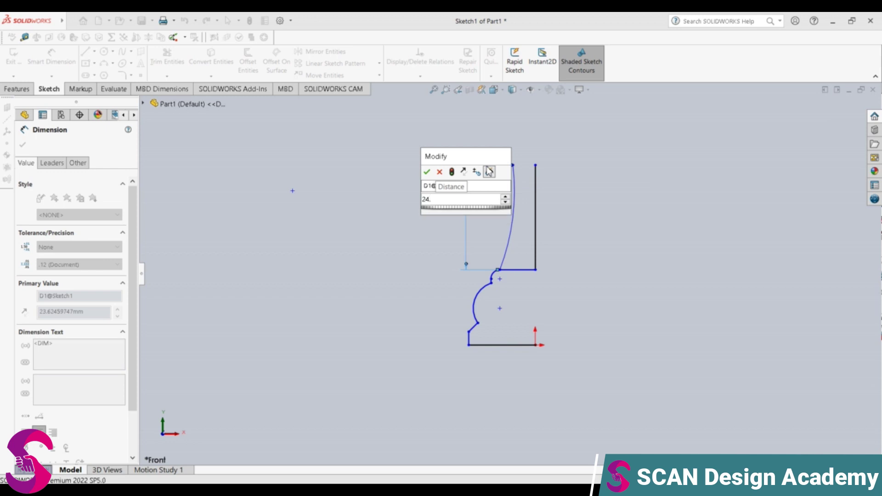
{"action": "type", "text": "06"}
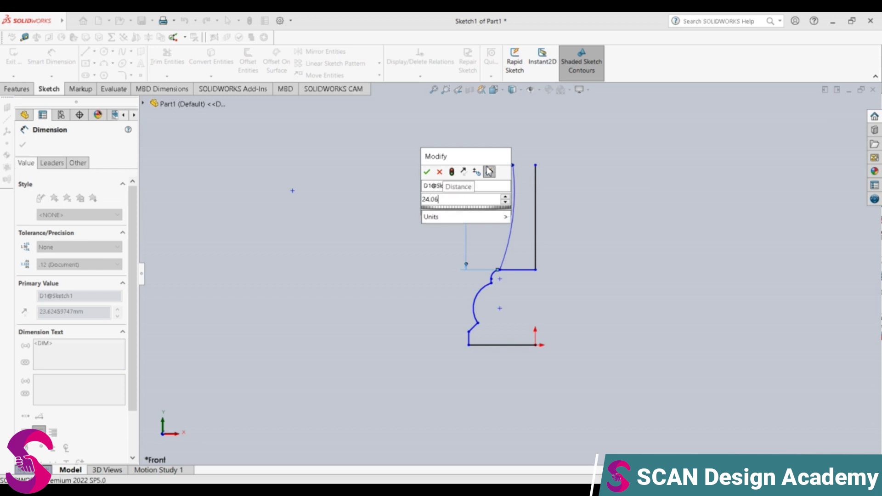
{"action": "key", "text": "Return"}
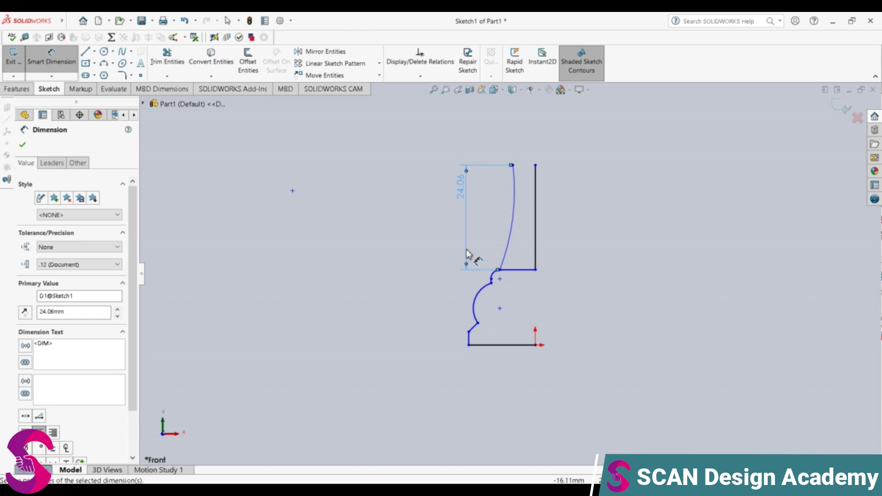
Delete the 24.06 dimension; try dimensioning the spline and vertical line, cancelling both
{"action": "key", "text": "Escape"}
{"action": "left_click", "coordinate": [469, 230]}
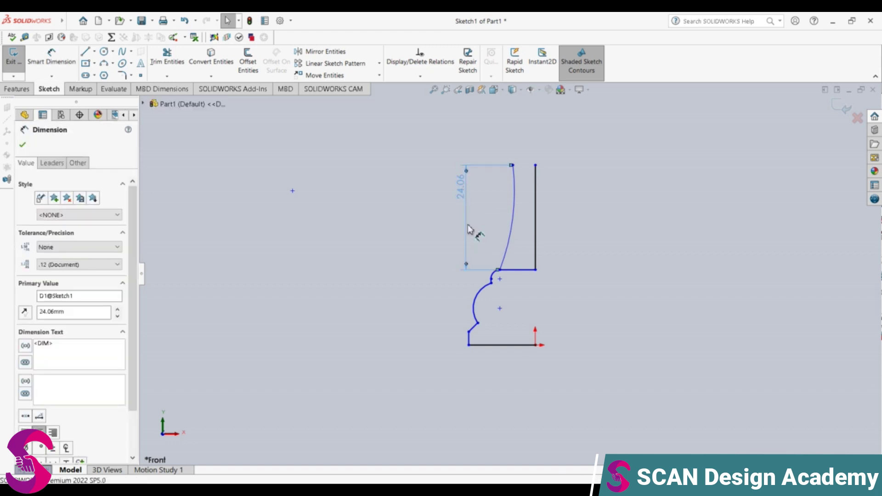
{"action": "key", "text": "Delete"}
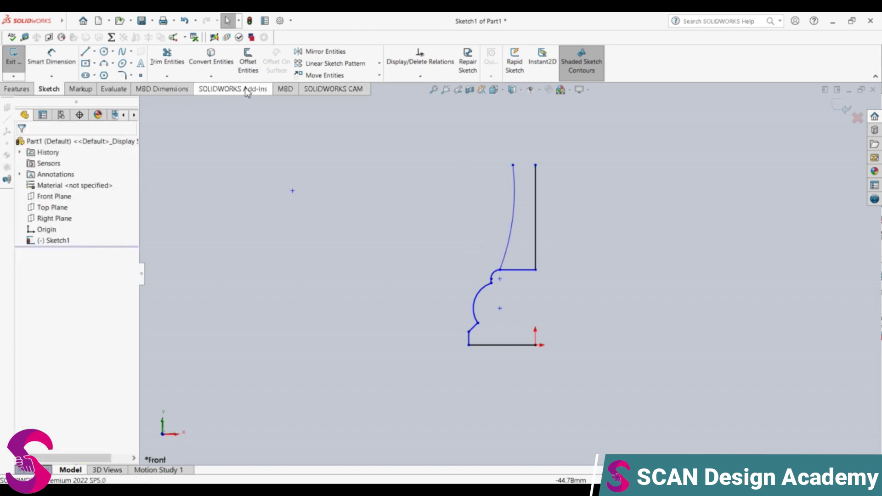
{"action": "left_click", "coordinate": [52, 57]}
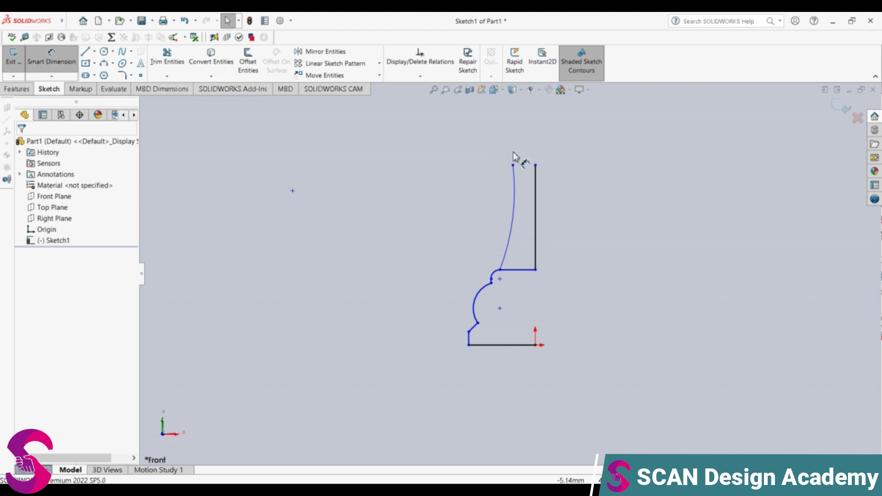
{"action": "left_click", "coordinate": [514, 203]}
{"action": "key", "text": "Escape"}
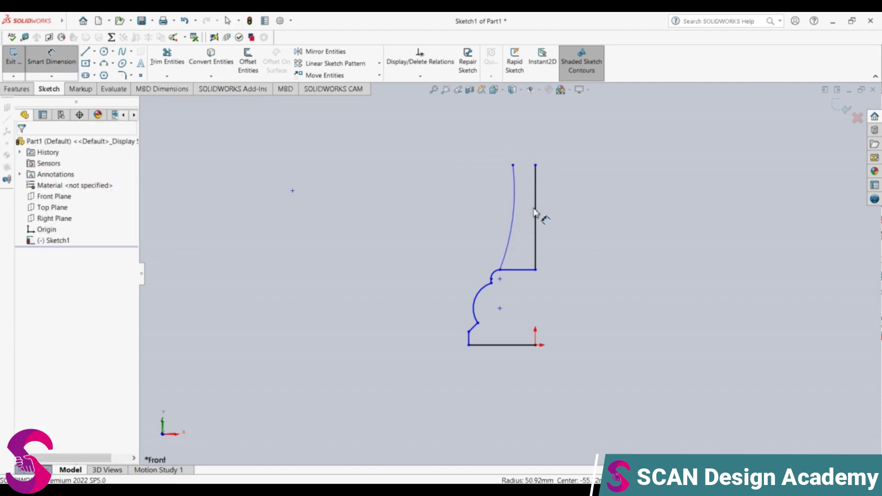
{"action": "left_click", "coordinate": [536, 212]}
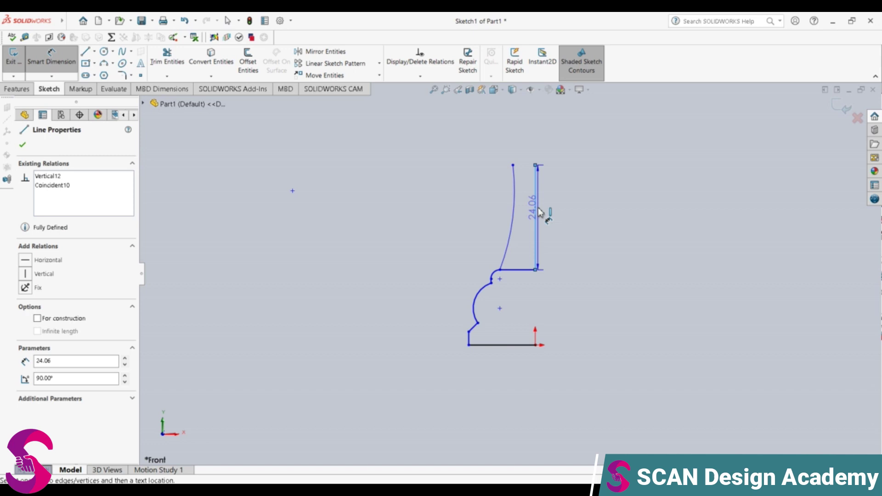
{"action": "key", "text": "Escape"}
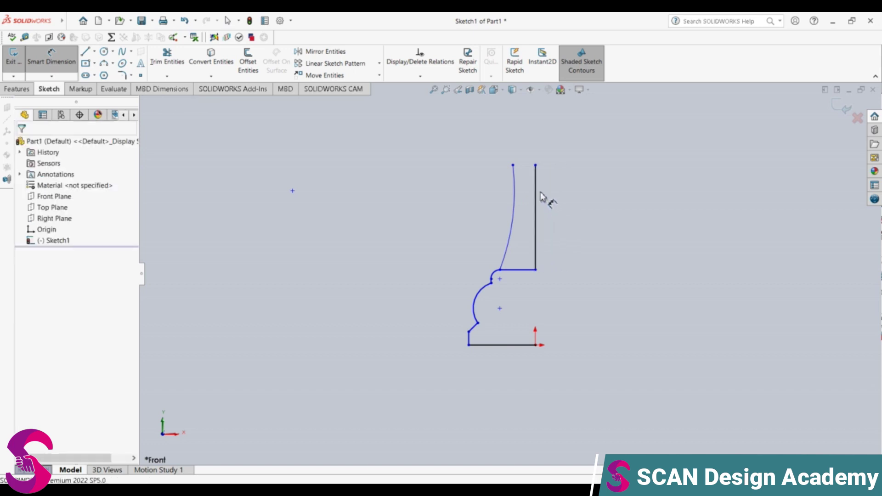
{"action": "key", "text": "Escape"}
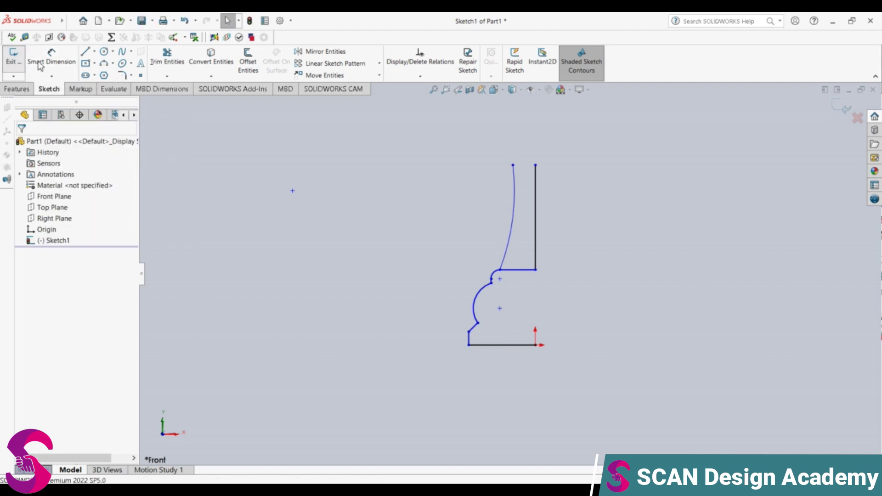
Draw a 5.45 mm top line closing the profile, then undo it
{"action": "left_click", "coordinate": [85, 52]}
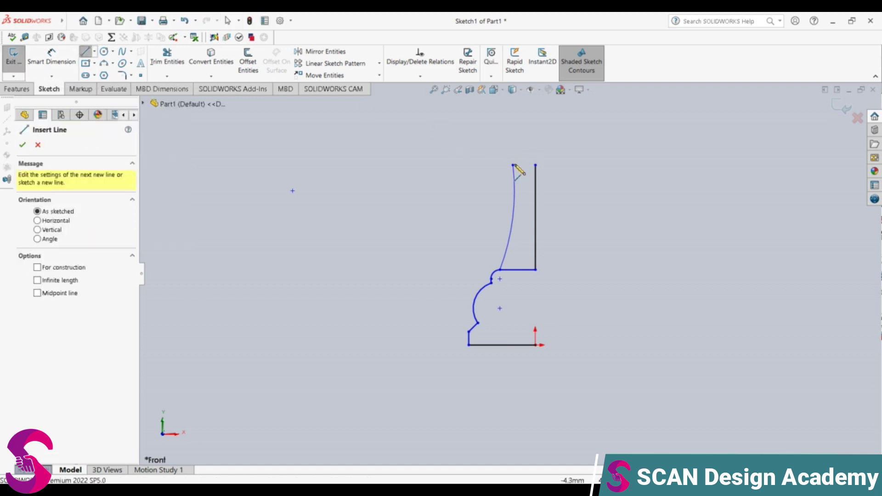
{"action": "left_click", "coordinate": [513, 165]}
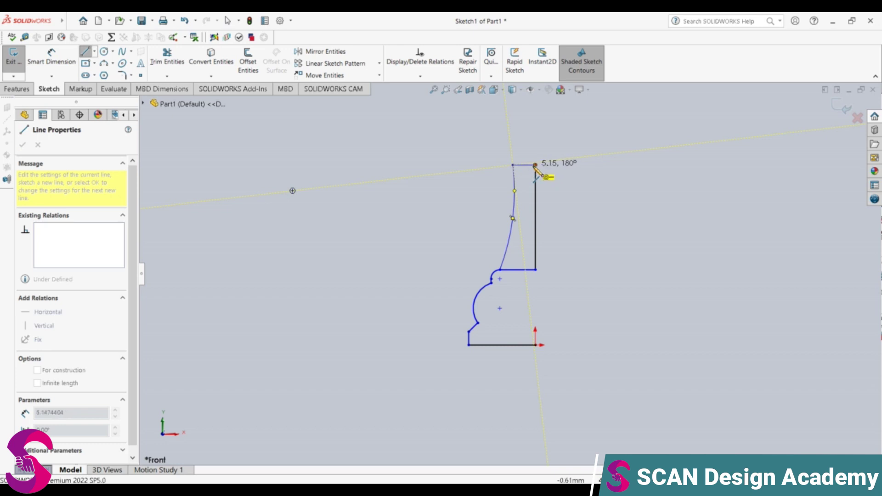
{"action": "left_click", "coordinate": [535, 165]}
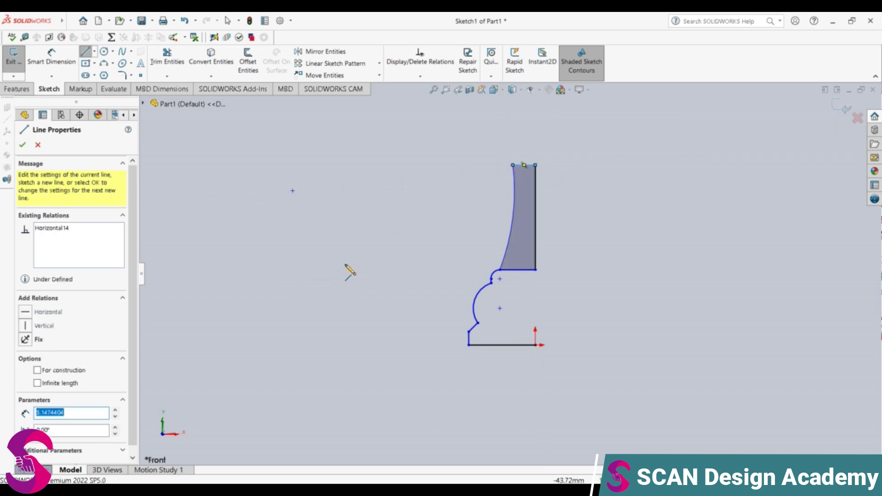
{"action": "type", "text": "5"}
{"action": "type", "text": ".45"}
{"action": "key", "text": "Return"}
{"action": "key", "text": "Escape"}
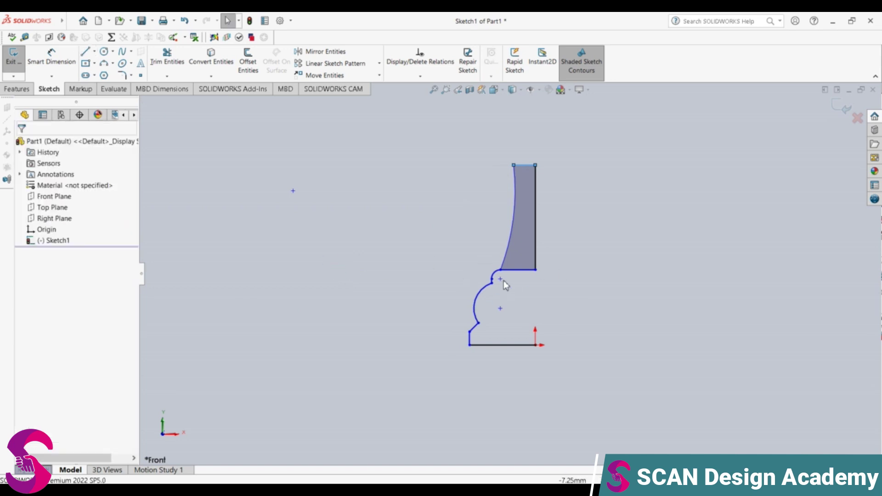
{"action": "key", "text": "ctrl+z"}
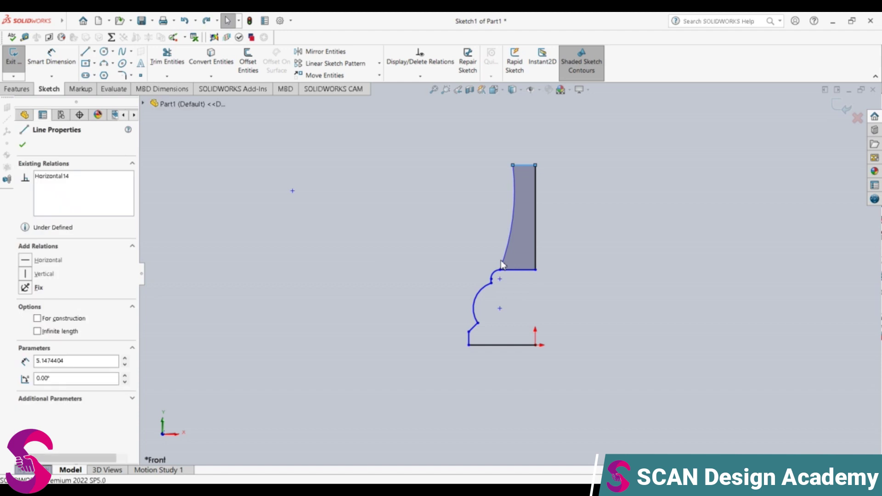
{"action": "key", "text": "ctrl+z"}
{"action": "key", "text": "ctrl+z"}
Delete the curved spline and draw a 5 mm horizontal line left from the vertical edge's top
{"action": "left_click", "coordinate": [504, 264]}
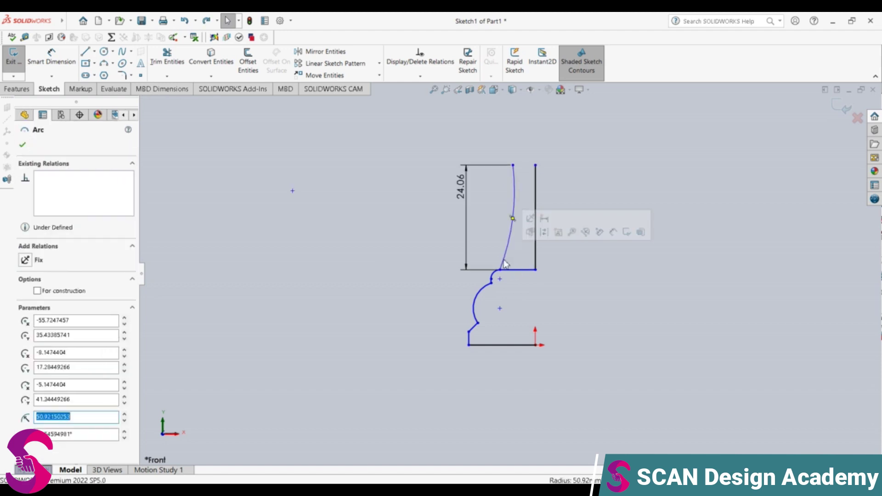
{"action": "key", "text": "Delete"}
{"action": "left_click", "coordinate": [408, 256]}
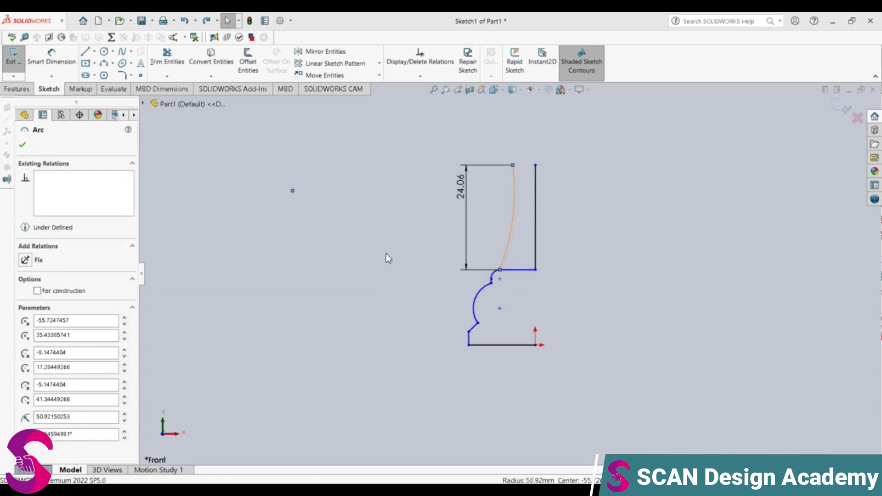
{"action": "left_click", "coordinate": [85, 52]}
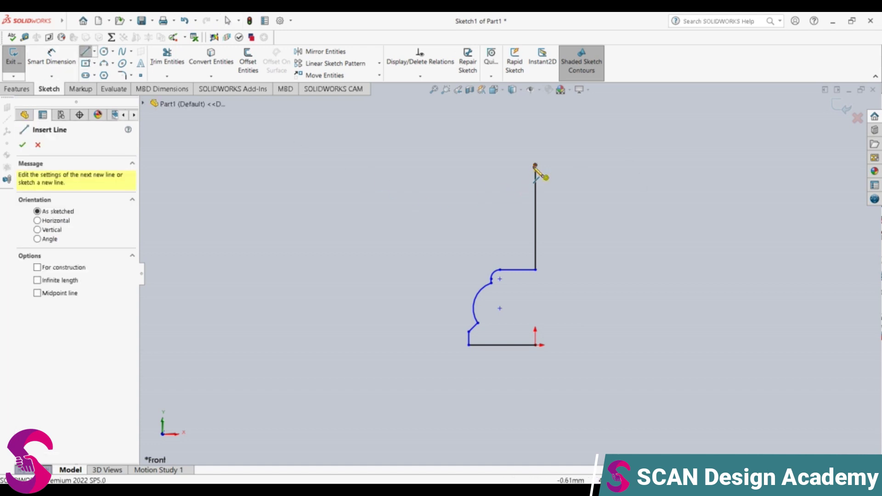
{"action": "left_click", "coordinate": [535, 165]}
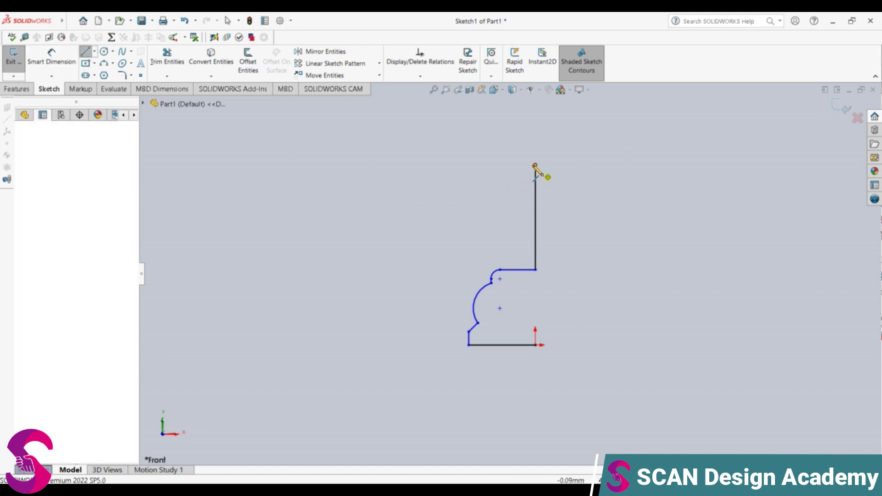
{"action": "left_click", "coordinate": [487, 166]}
{"action": "type", "text": "5"}
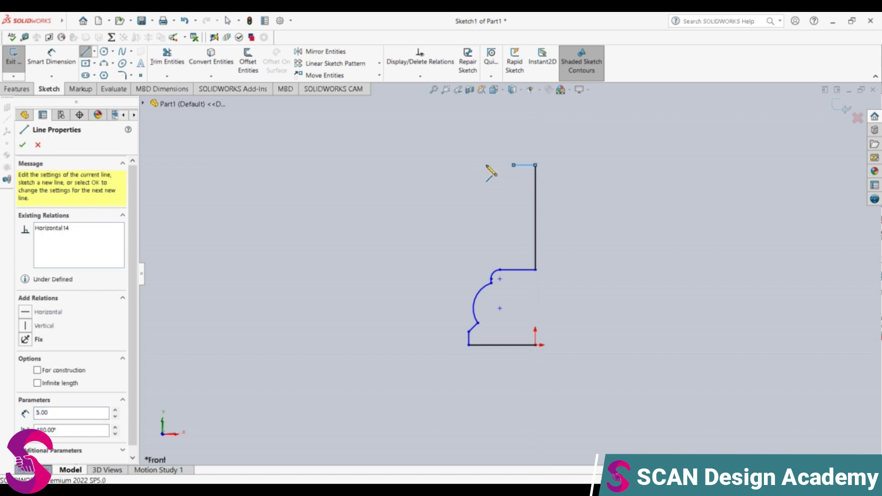
{"action": "key", "text": "Escape"}
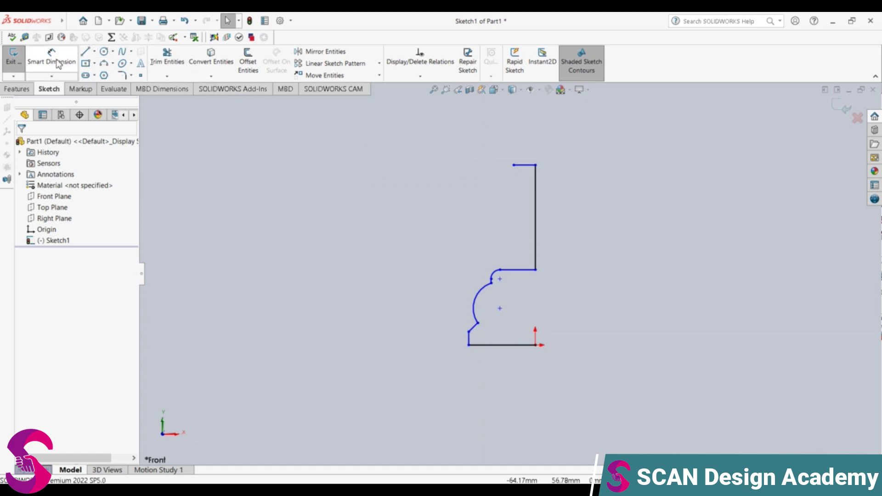
Draw a 3-point arc from the top line's left end to the lower endpoint, then undo it
{"action": "left_click", "coordinate": [104, 63]}
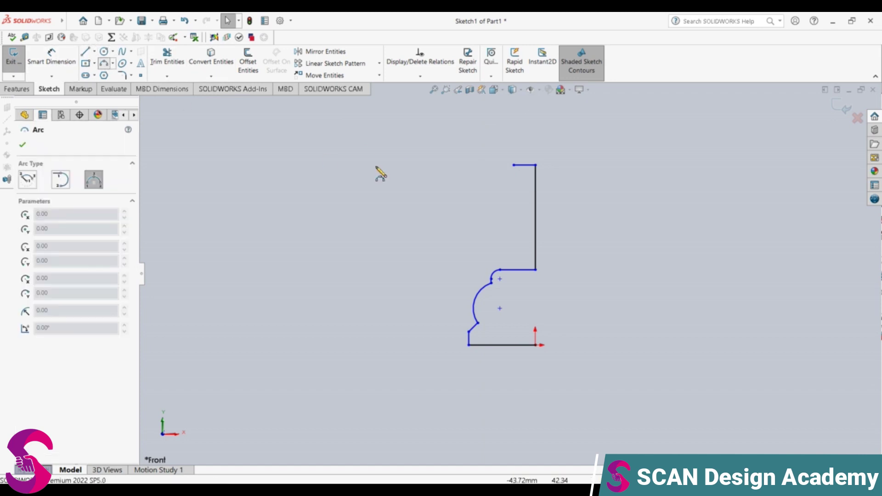
{"action": "left_click", "coordinate": [514, 166]}
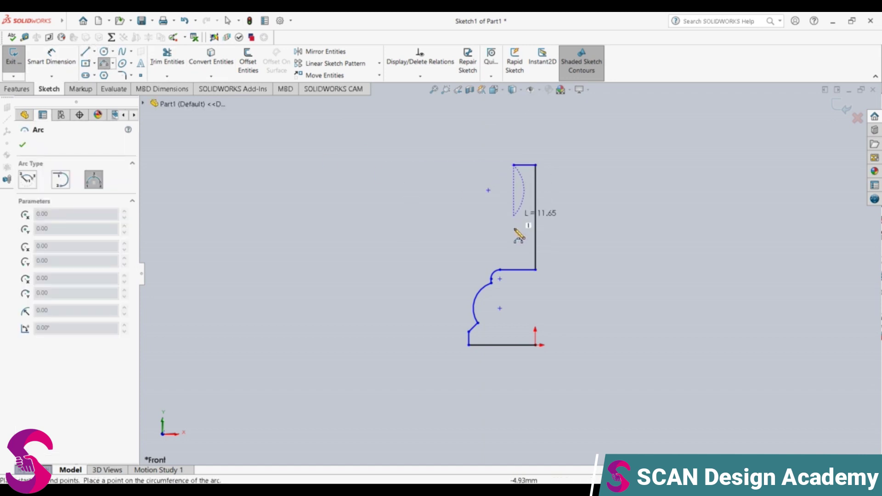
{"action": "left_click", "coordinate": [501, 271]}
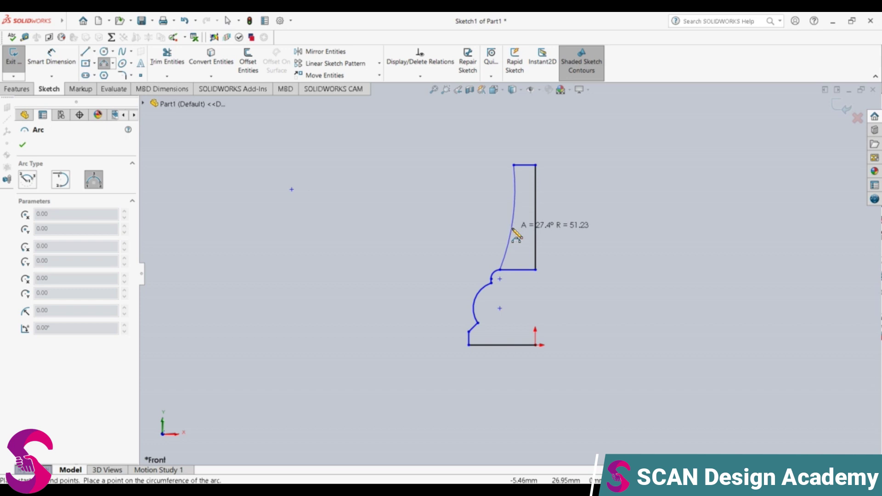
{"action": "left_click", "coordinate": [514, 230]}
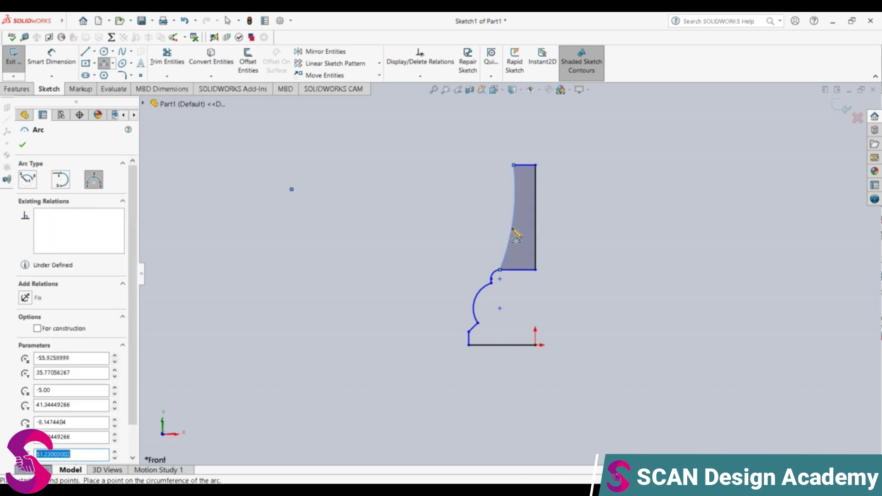
{"action": "key", "text": "Escape"}
{"action": "key", "text": "ctrl+z"}
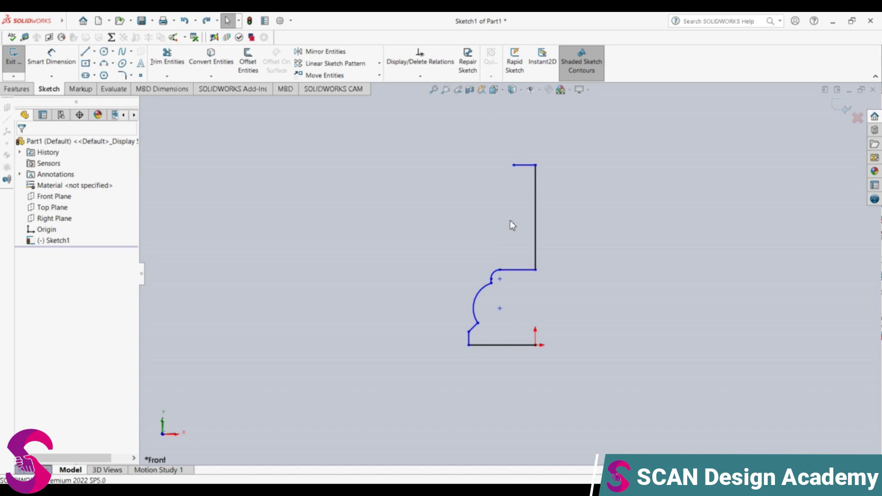
Redraw the concave arc from the step corner to the top corner with radius 50
{"action": "left_click", "coordinate": [104, 63]}
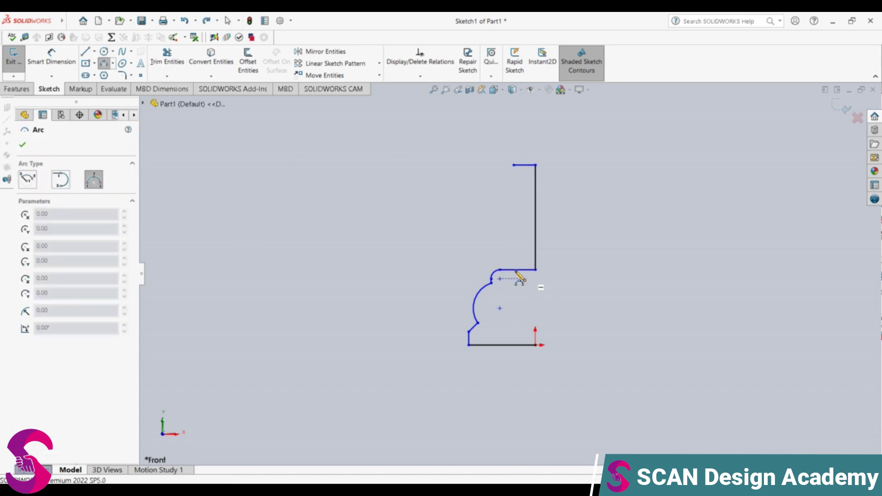
{"action": "left_click", "coordinate": [500, 271]}
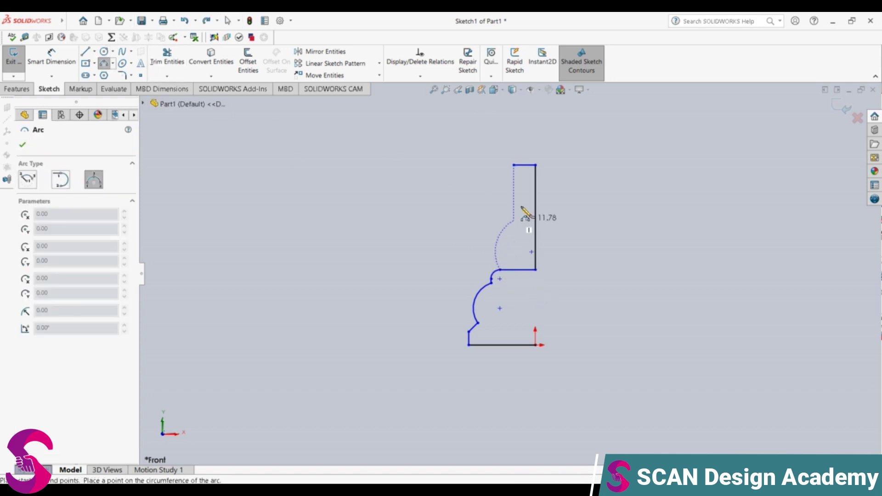
{"action": "left_click", "coordinate": [514, 165]}
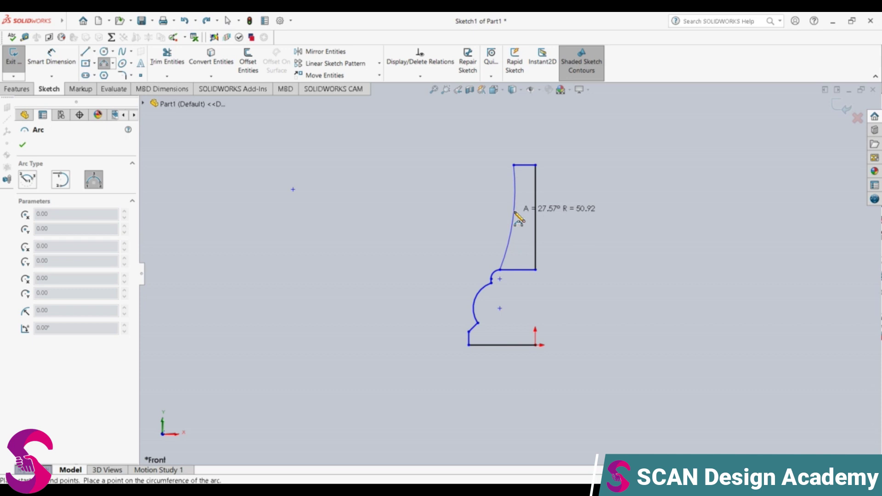
{"action": "left_click", "coordinate": [516, 213]}
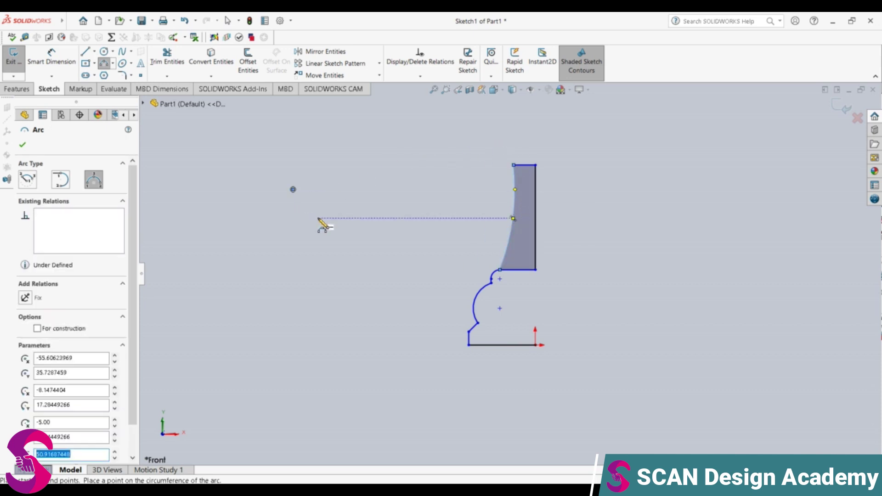
{"action": "type", "text": "50.00"}
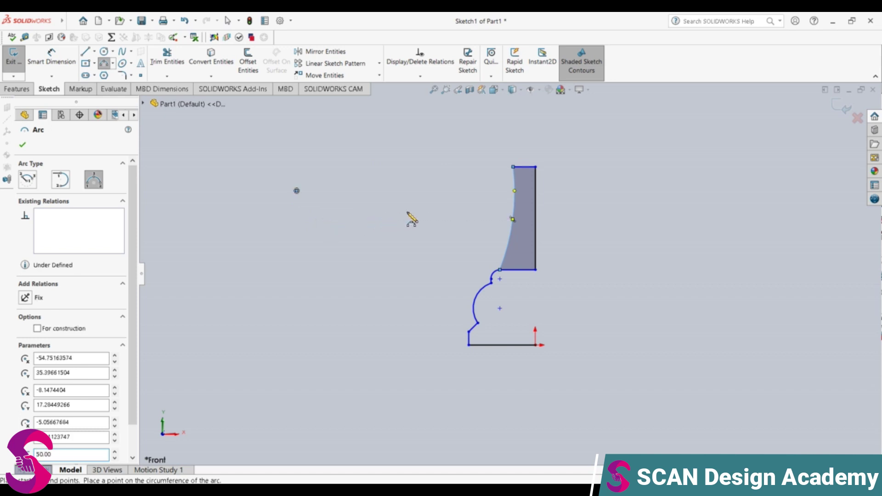
{"action": "key", "text": "Escape"}
Dimension the neck height to 24.06, undo it back to 23.63, and delete that dimension
{"action": "left_click", "coordinate": [52, 58]}
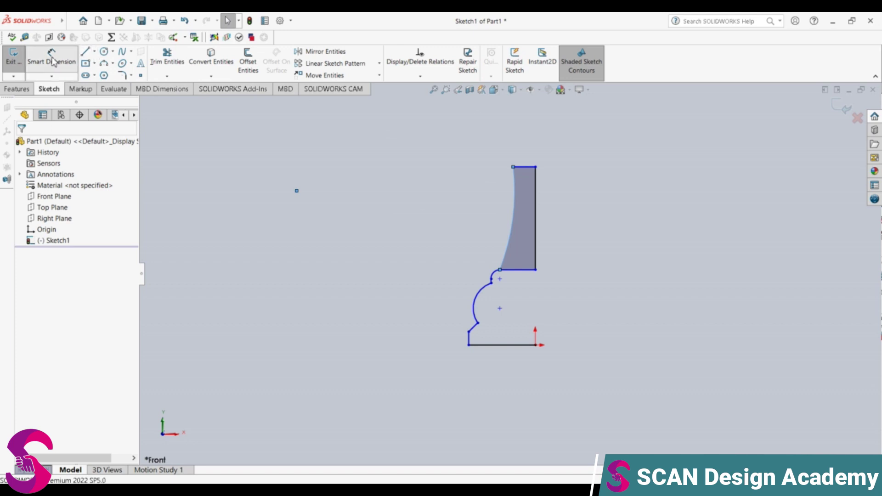
{"action": "left_click", "coordinate": [500, 270]}
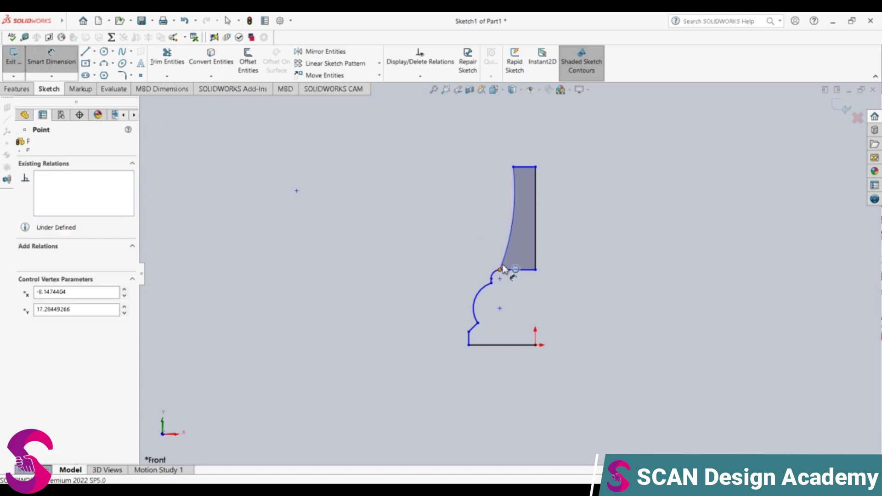
{"action": "left_click", "coordinate": [514, 168]}
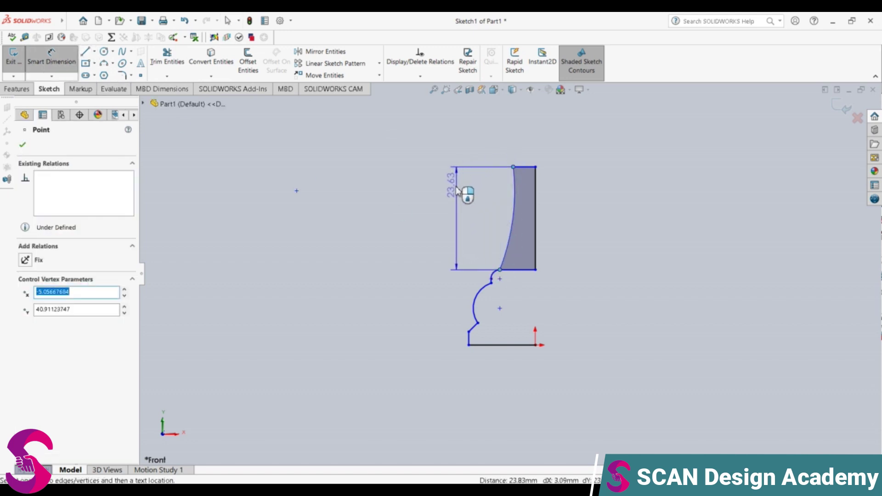
{"action": "left_click", "coordinate": [456, 188]}
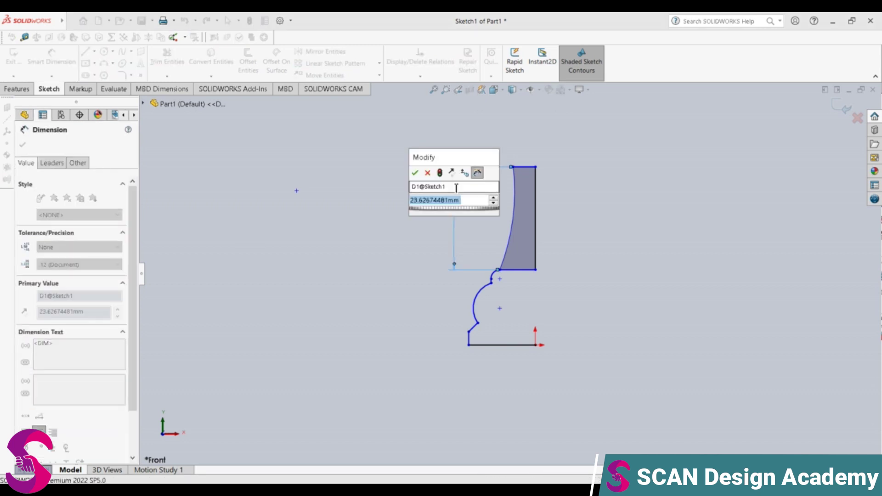
{"action": "type", "text": "24.06"}
{"action": "key", "text": "Return"}
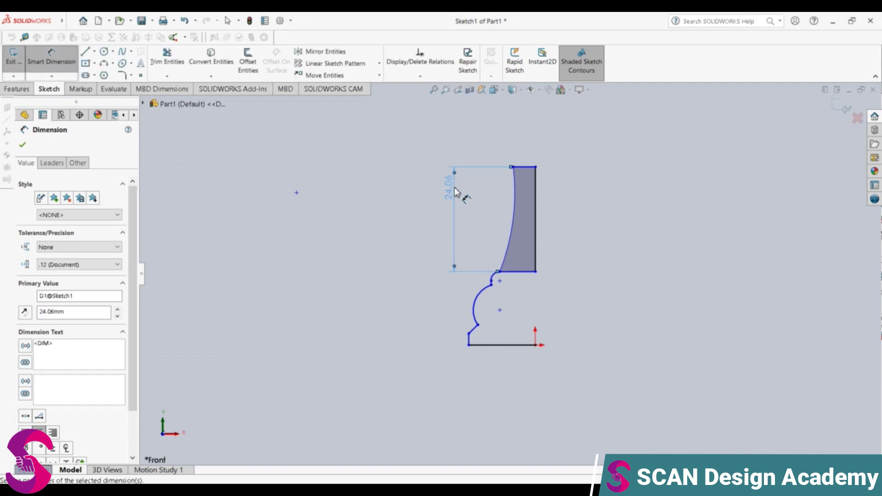
{"action": "key", "text": "Escape"}
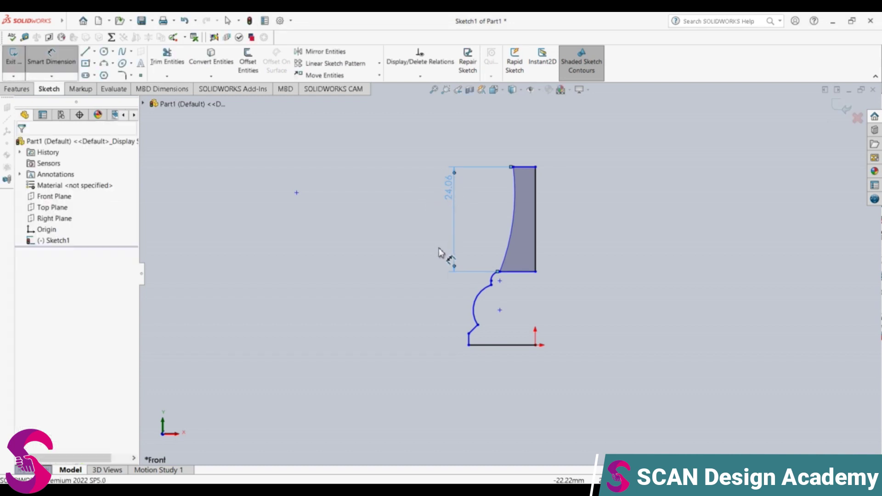
{"action": "key", "text": "ctrl+z"}
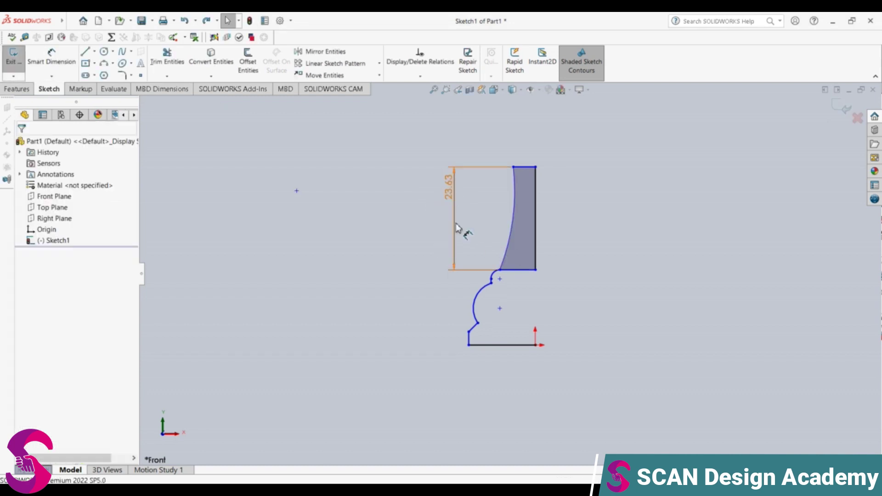
{"action": "left_click", "coordinate": [455, 230]}
{"action": "key", "text": "Delete"}
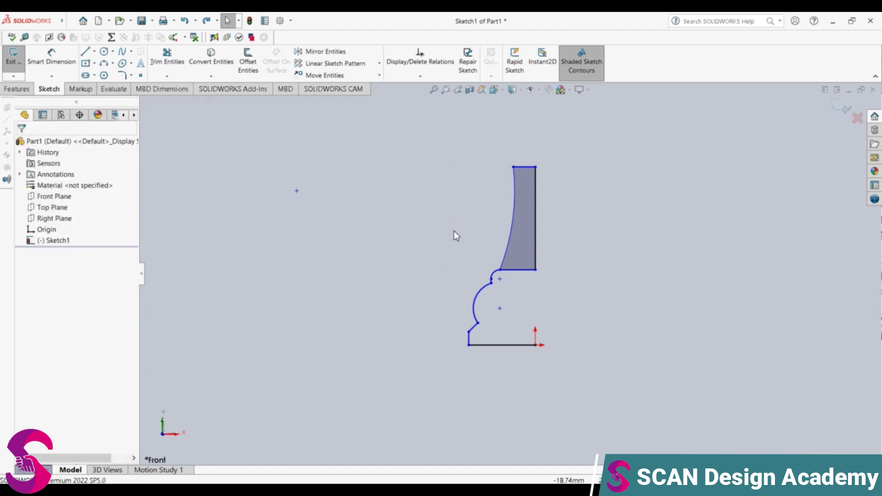
Dimension the right vertical line to 24.06, then delete that dimension
{"action": "left_click", "coordinate": [51, 58]}
{"action": "left_click", "coordinate": [548, 242]}
{"action": "left_click", "coordinate": [571, 244]}
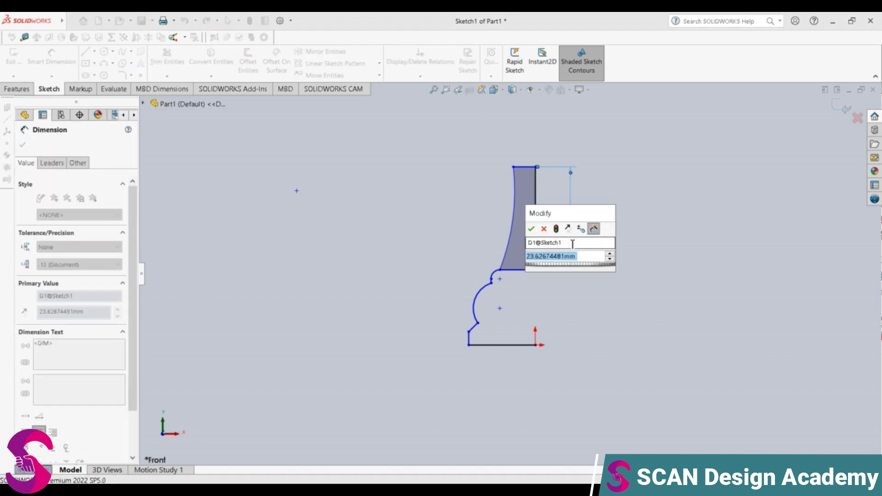
{"action": "type", "text": "24."}
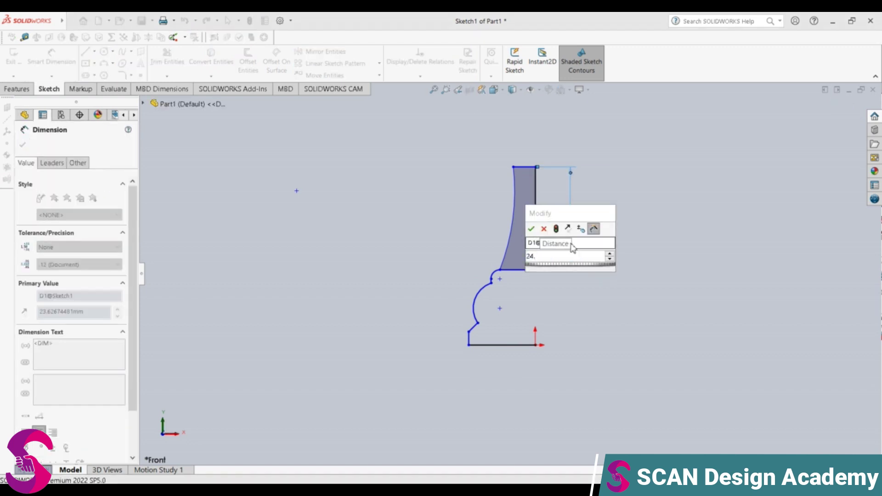
{"action": "type", "text": "06"}
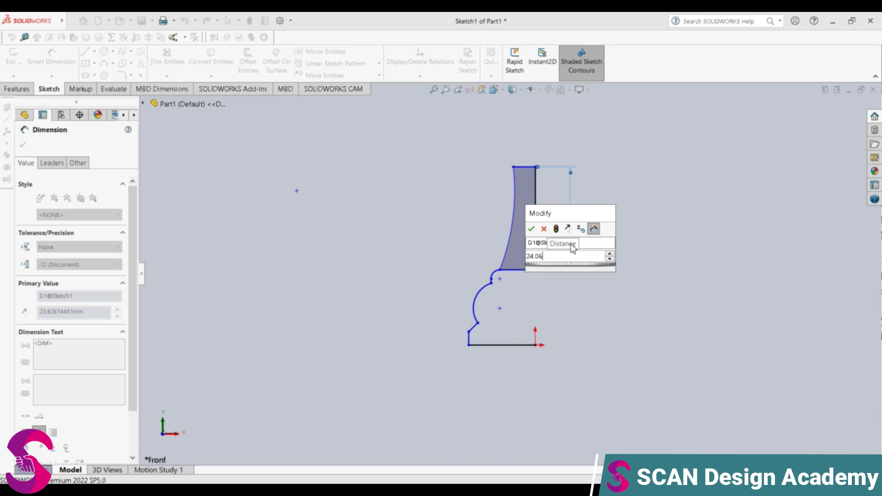
{"action": "key", "text": "Return"}
{"action": "key", "text": "Escape"}
{"action": "left_click", "coordinate": [566, 252]}
{"action": "key", "text": "Delete"}
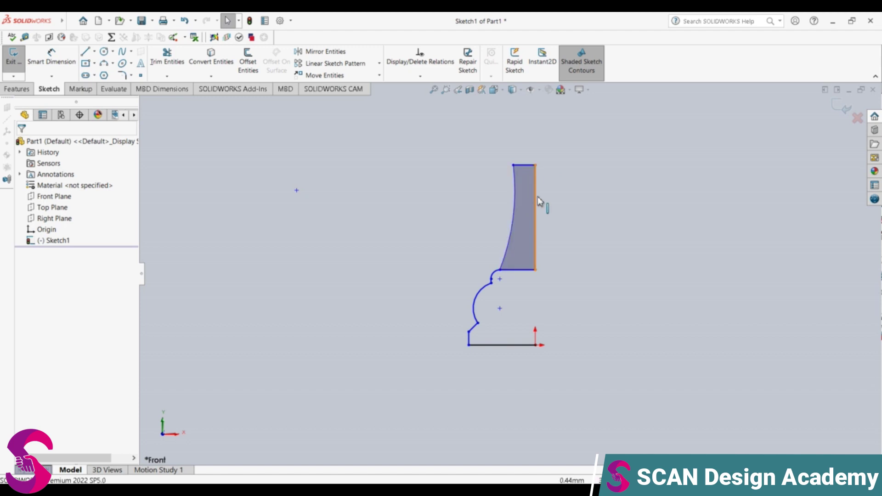
Cancel another dimension attempt and delete the neck's right vertical line
{"action": "left_click", "coordinate": [55, 61]}
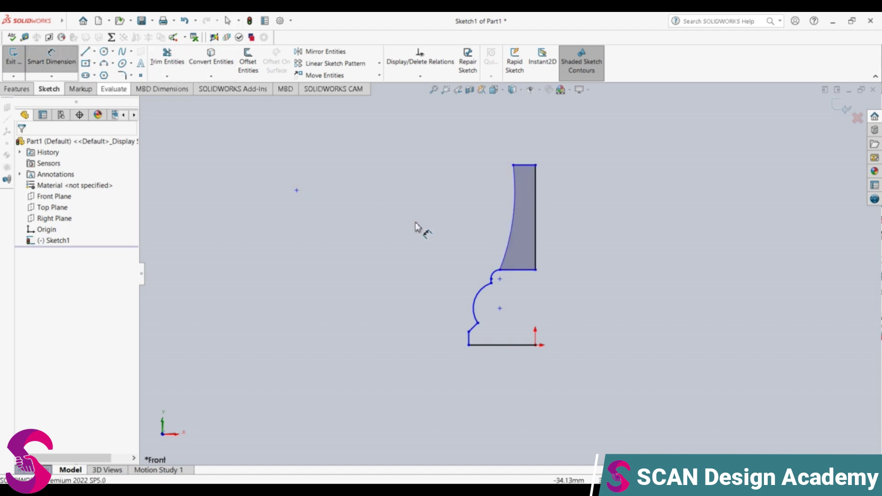
{"action": "left_click", "coordinate": [536, 235]}
{"action": "key", "text": "Escape"}
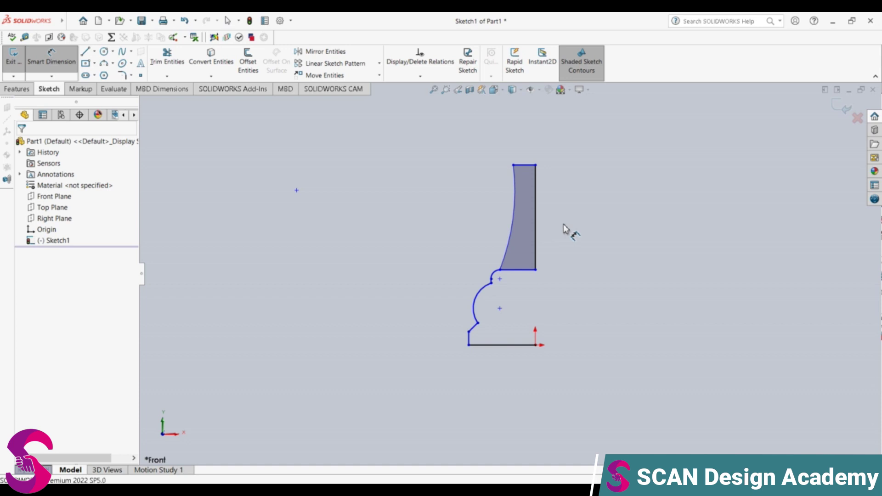
{"action": "key", "text": "Escape"}
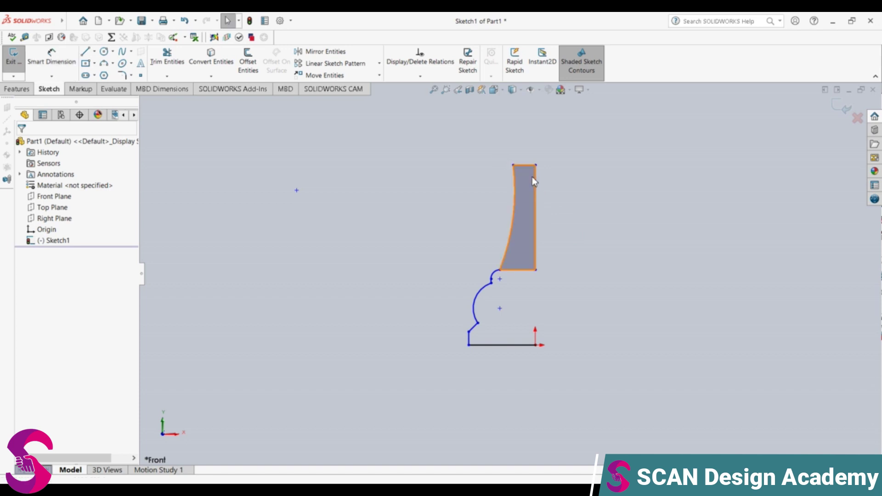
{"action": "left_click", "coordinate": [536, 183]}
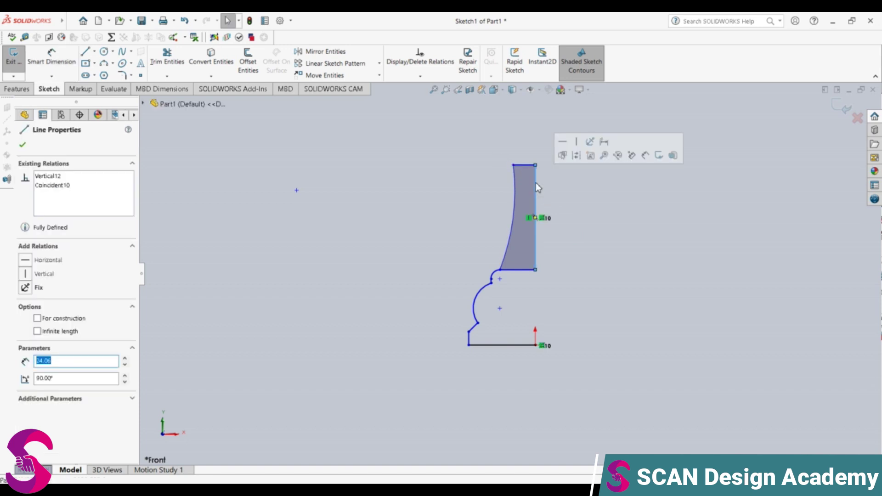
{"action": "key", "text": "Delete"}
Draw a 3 mm vertical line rising from the top line's end
{"action": "left_click", "coordinate": [85, 51]}
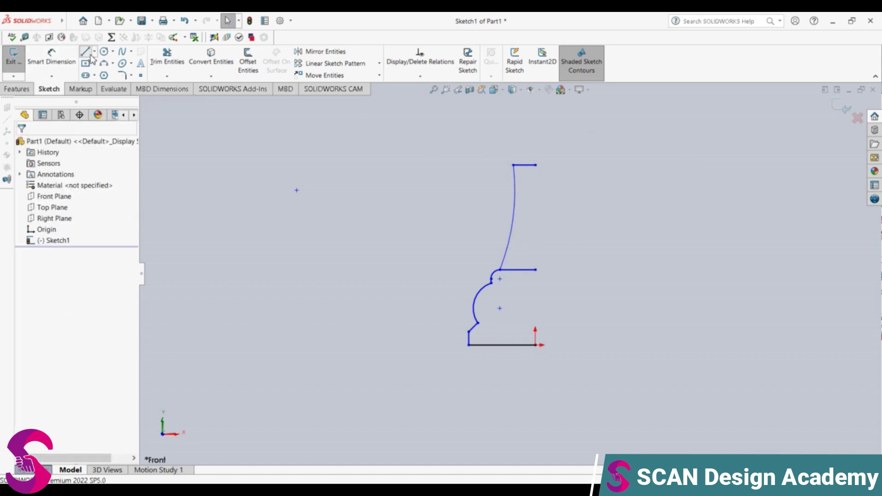
{"action": "left_click", "coordinate": [536, 164]}
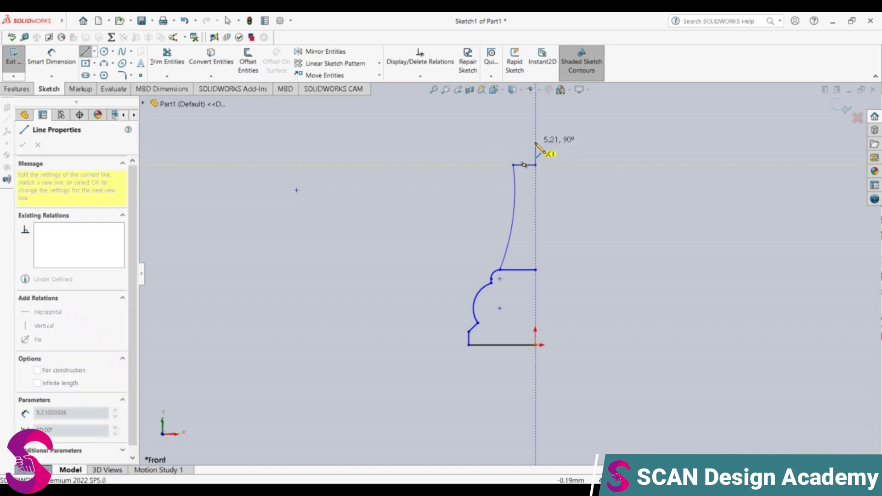
{"action": "left_click", "coordinate": [535, 143]}
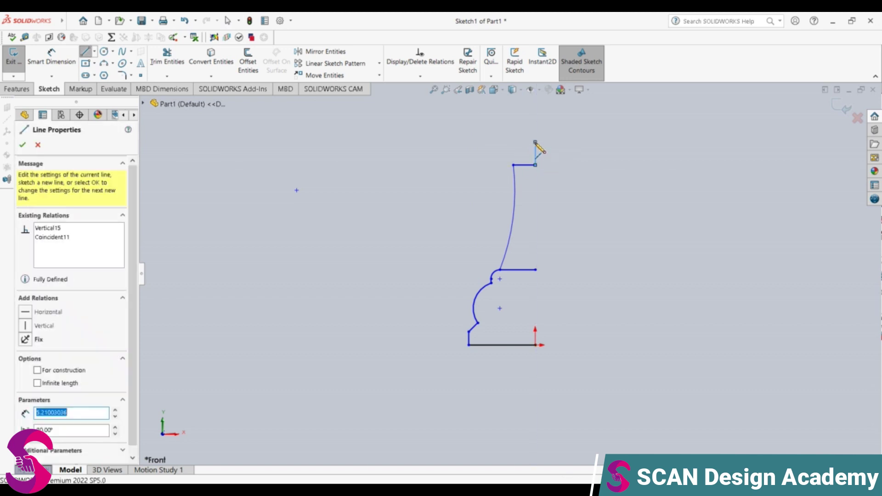
{"action": "type", "text": "3"}
{"action": "key", "text": "Return"}
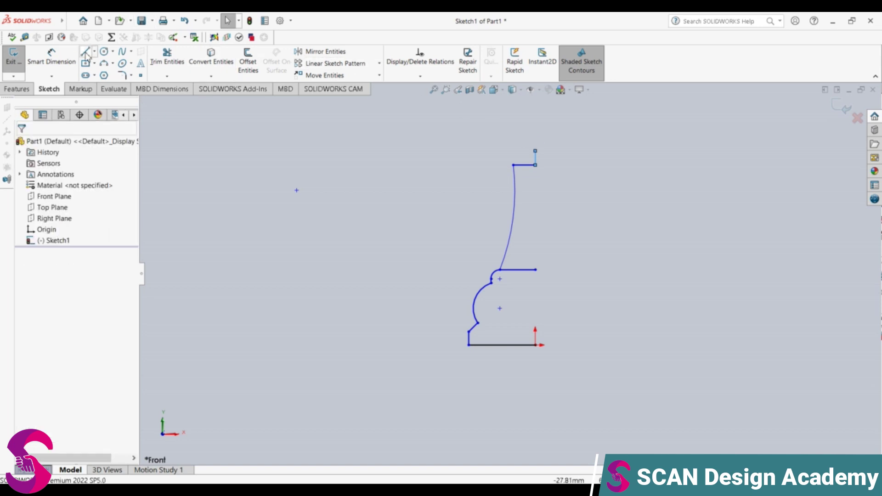
Draw a 6.50 mm horizontal line leftward from the short vertical's top
{"action": "left_click", "coordinate": [85, 51]}
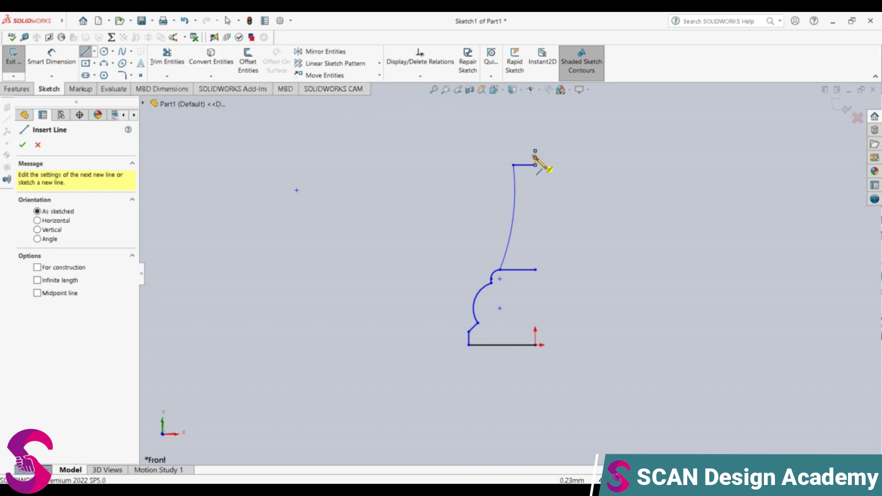
{"action": "left_click", "coordinate": [536, 157]}
{"action": "left_click", "coordinate": [478, 158]}
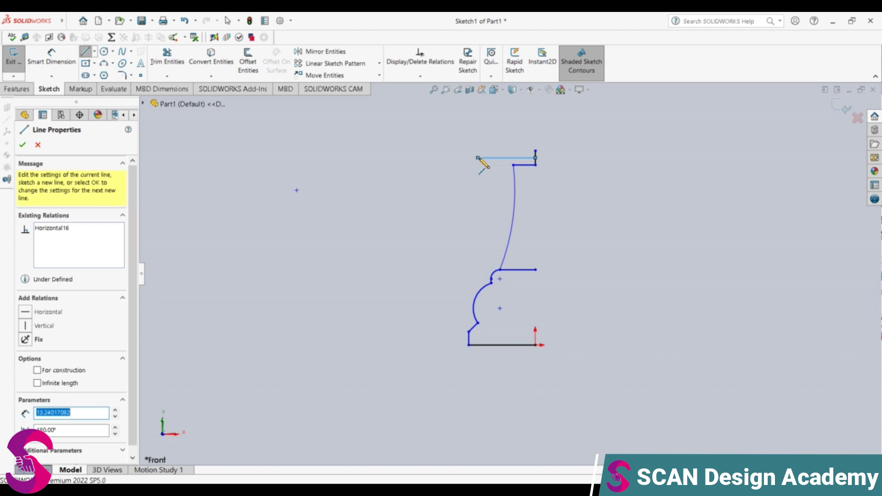
{"action": "type", "text": "6"}
{"action": "key", "text": "Return"}
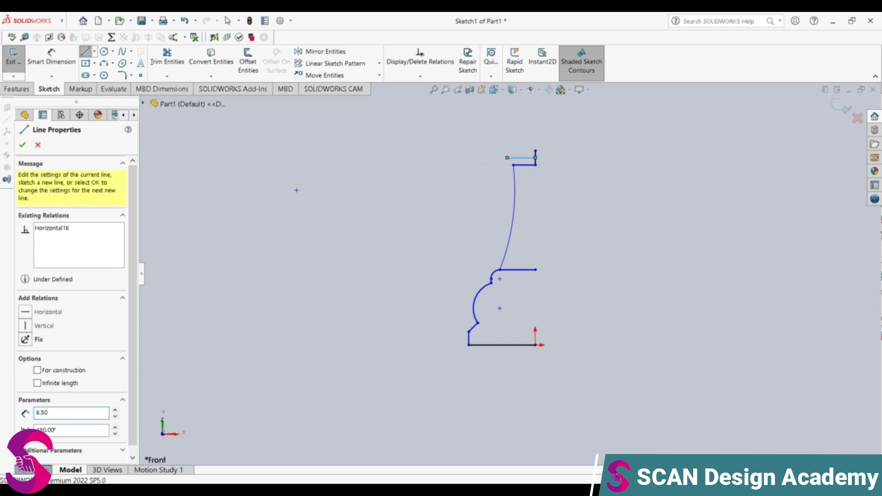
{"action": "key", "text": "Escape"}
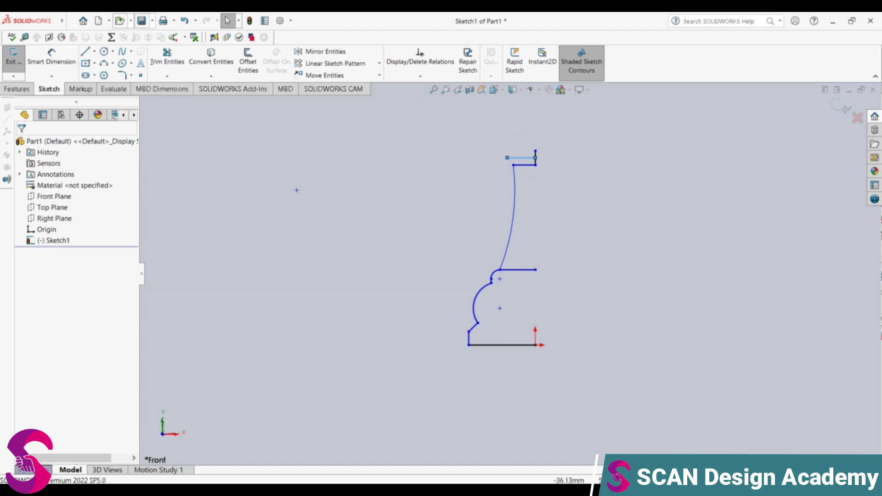
Draw another line from the top endpoint with length 6.5
{"action": "left_click", "coordinate": [84, 53]}
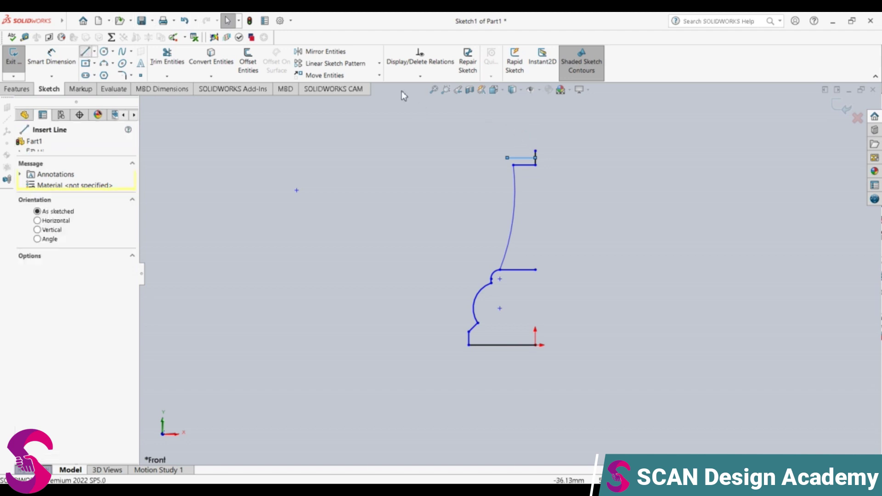
{"action": "left_click", "coordinate": [536, 151]}
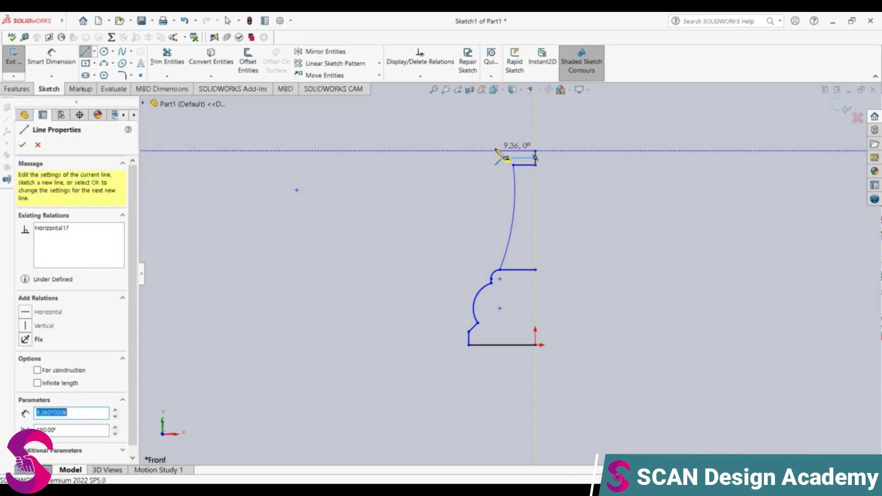
{"action": "type", "text": "6"}
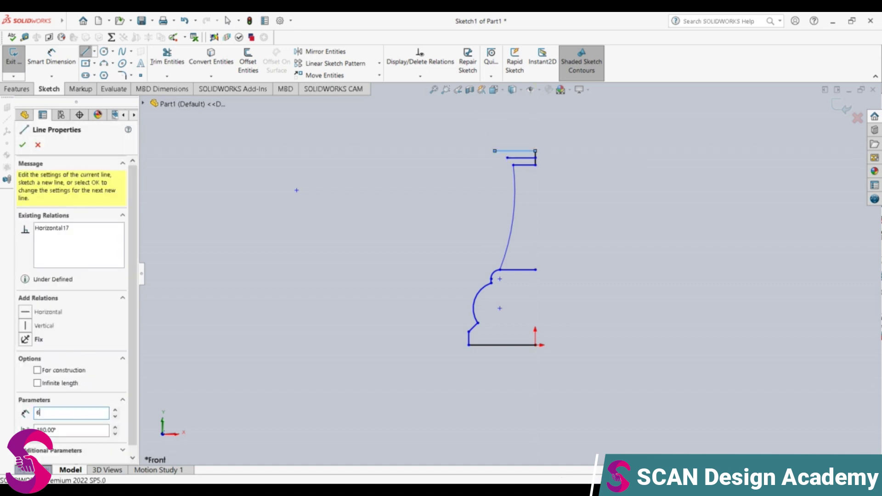
{"action": "type", "text": ".5"}
{"action": "key", "text": "Return"}
{"action": "key", "text": "Escape"}
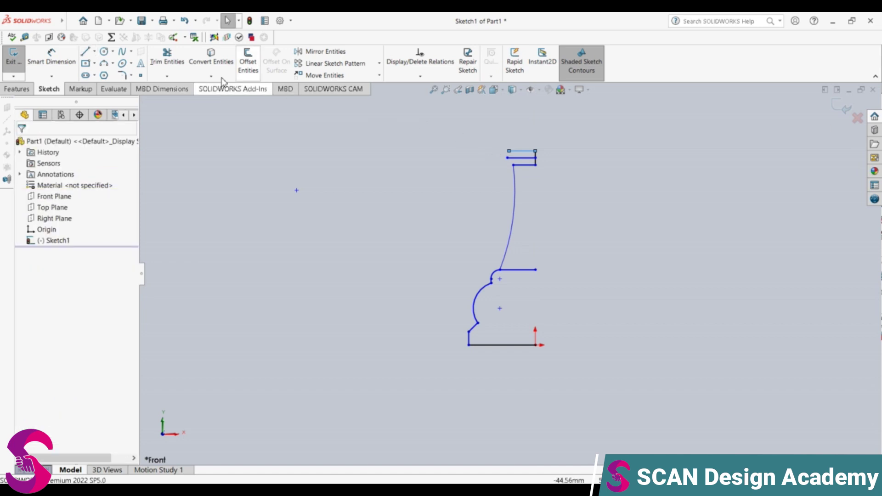
Draw a 3-point arc between the top and lower endpoints, rounding off the cap's left end
{"action": "left_click", "coordinate": [104, 63]}
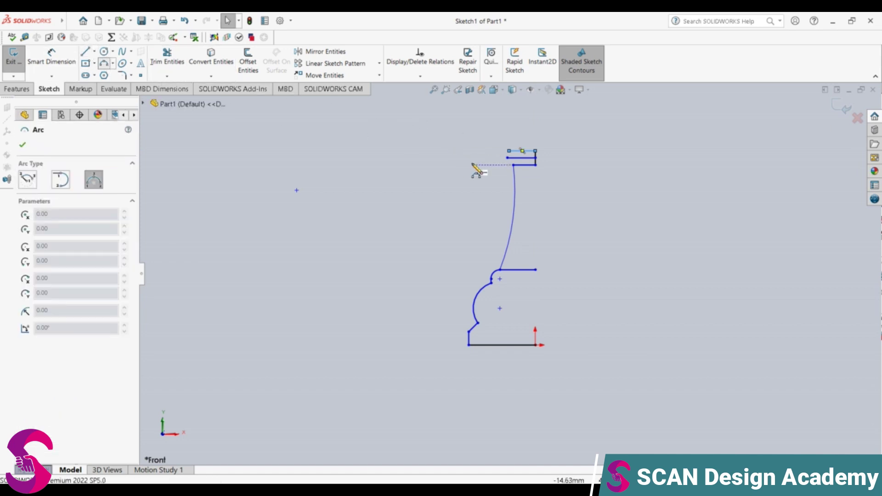
{"action": "left_click", "coordinate": [513, 165]}
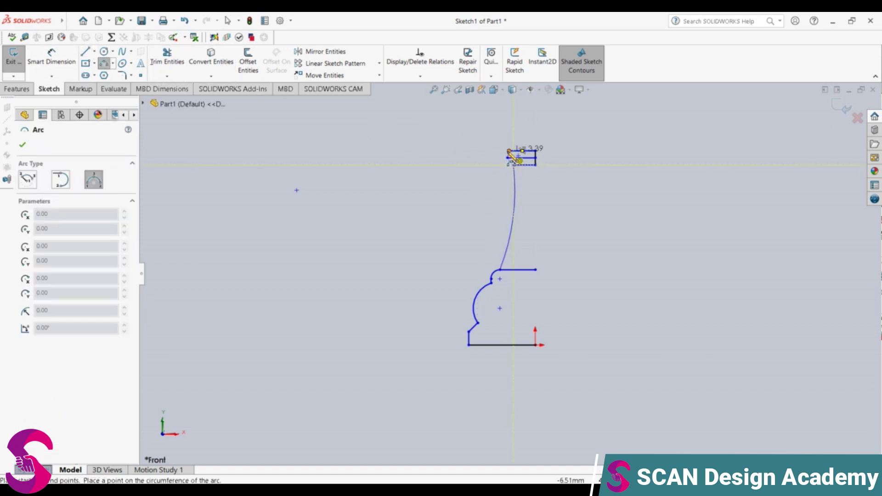
{"action": "left_click", "coordinate": [508, 157]}
{"action": "scroll", "coordinate": [510, 158], "scroll_direction": "down", "scroll_amount": 2}
{"action": "scroll", "coordinate": [513, 162], "scroll_direction": "down", "scroll_amount": 3}
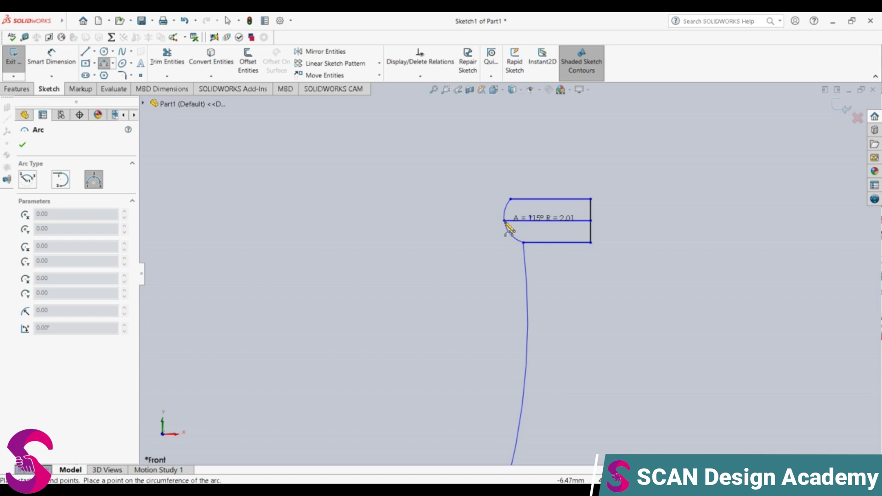
{"action": "left_click", "coordinate": [509, 228]}
{"action": "key", "text": "Escape"}
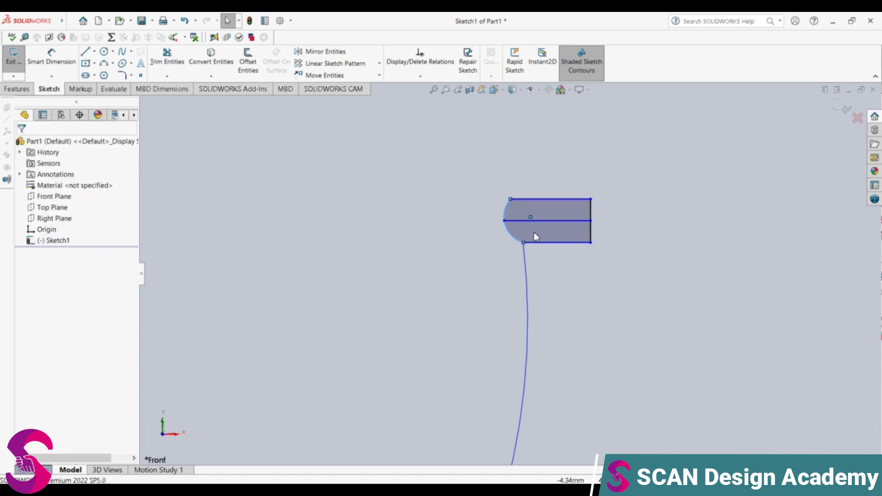
{"action": "scroll", "coordinate": [528, 195], "scroll_direction": "down", "scroll_amount": 1}
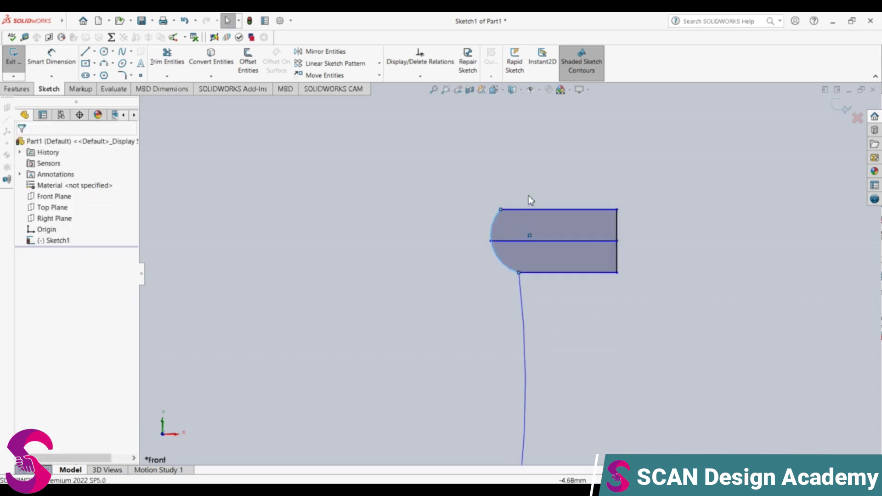
{"action": "scroll", "coordinate": [528, 195], "scroll_direction": "up", "scroll_amount": 2}
{"action": "scroll", "coordinate": [530, 196], "scroll_direction": "up", "scroll_amount": 1}
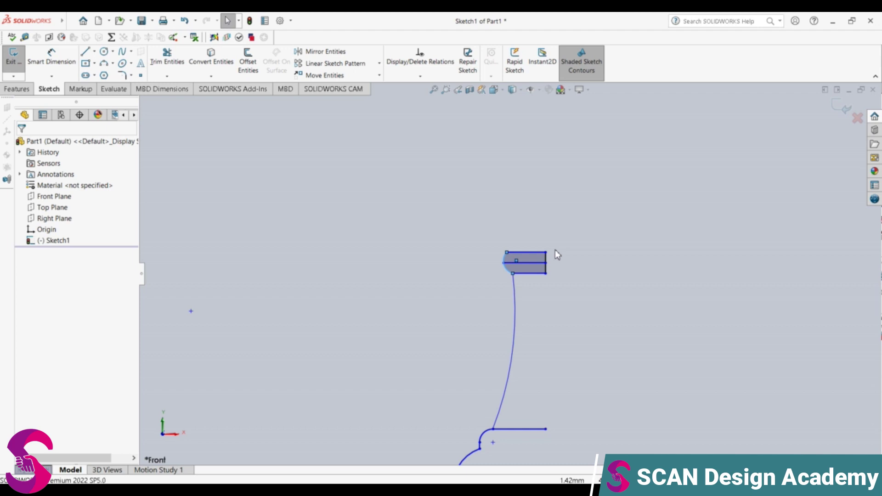
Draw a 15.71 mm vertical line up from the rectangle's top-right corner
{"action": "left_click", "coordinate": [85, 53]}
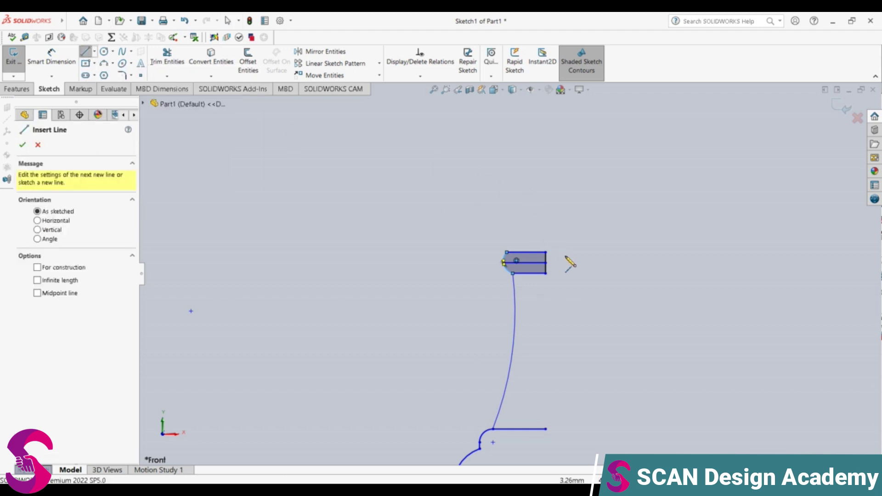
{"action": "left_click", "coordinate": [546, 252]}
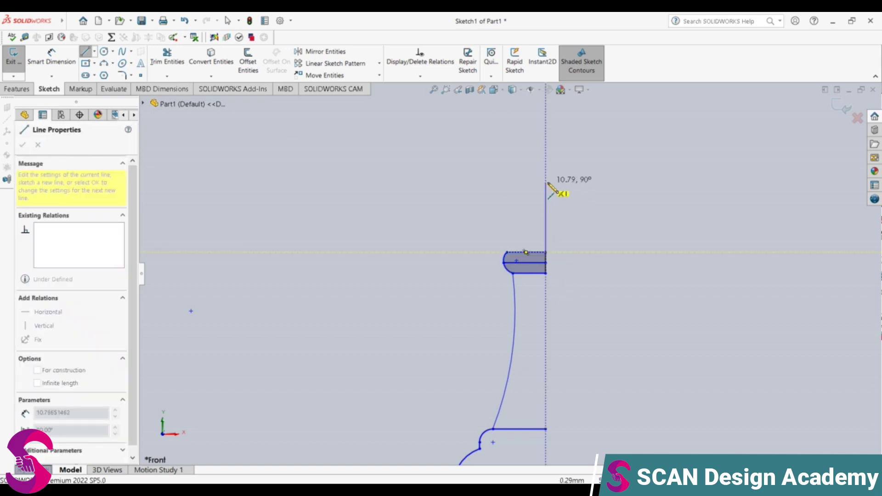
{"action": "left_click", "coordinate": [547, 180]}
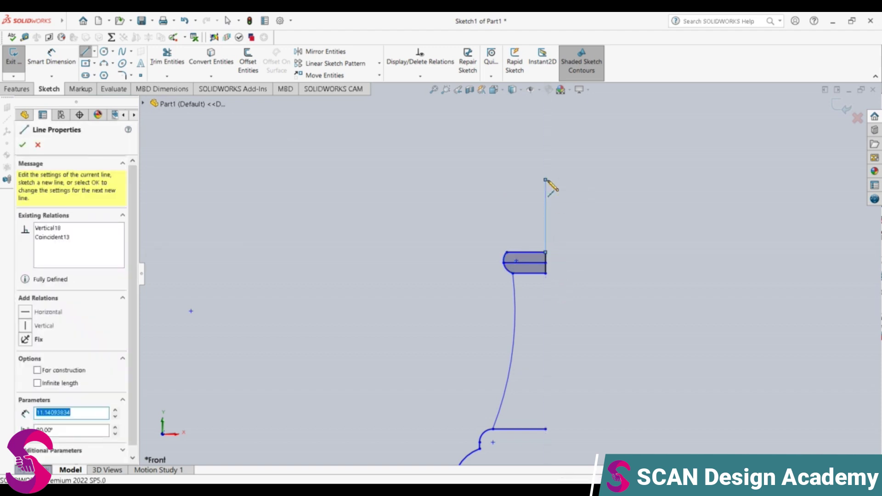
{"action": "type", "text": "15.71"}
{"action": "key", "text": "Return"}
{"action": "key", "text": "Escape"}
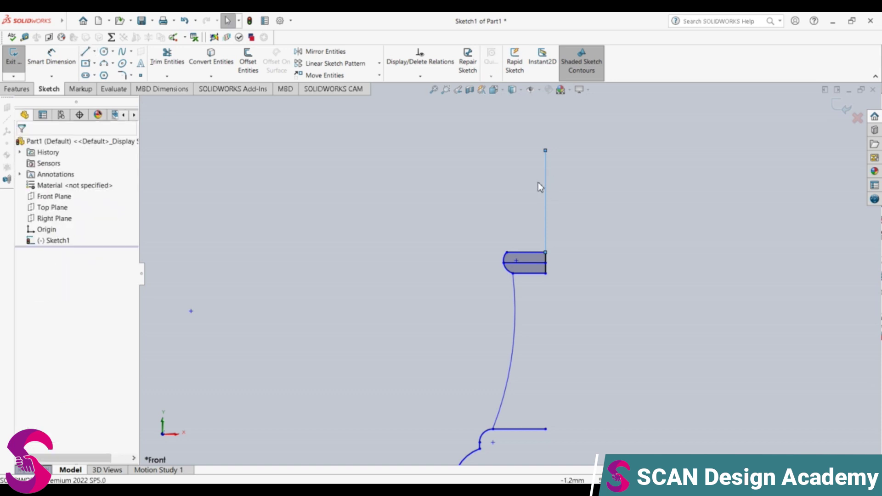
Draw a second line down from the vertical line's top partway
{"action": "left_click", "coordinate": [85, 51]}
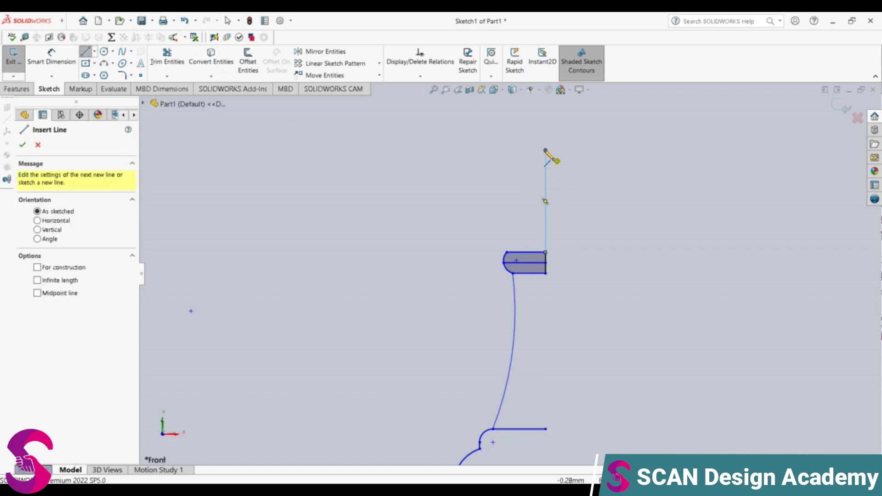
{"action": "left_click", "coordinate": [546, 150]}
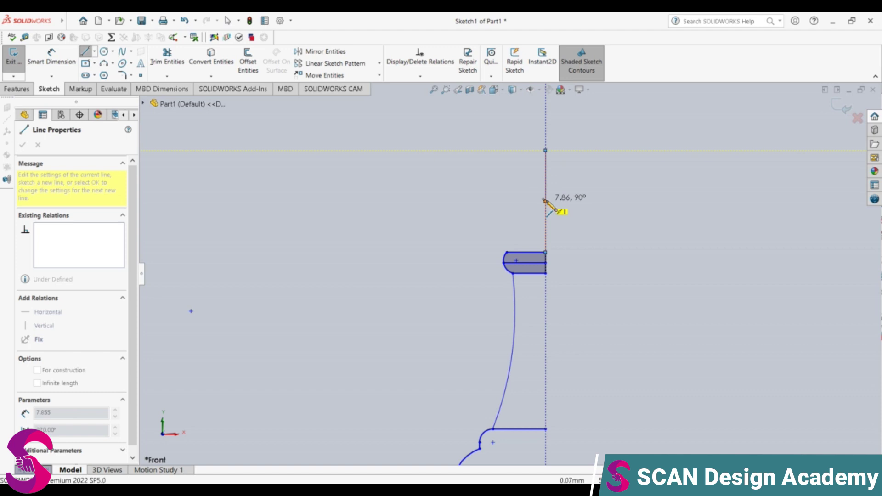
{"action": "left_click", "coordinate": [546, 201]}
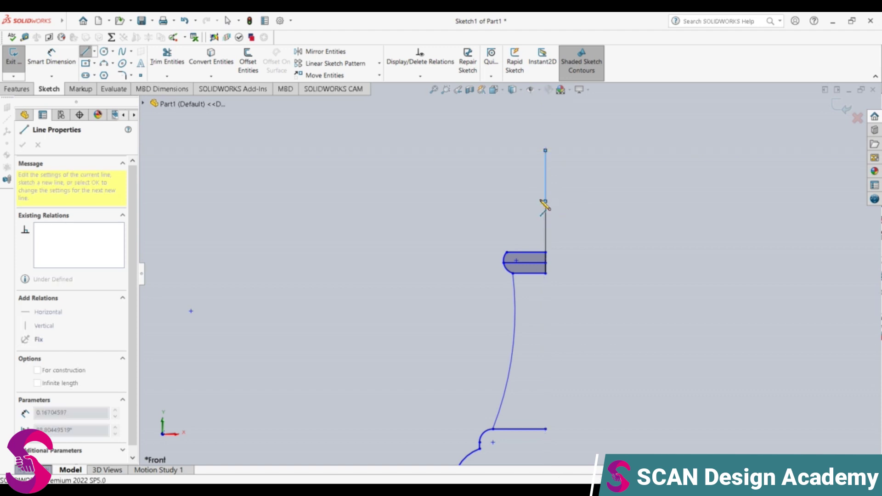
{"action": "key", "text": "Escape"}
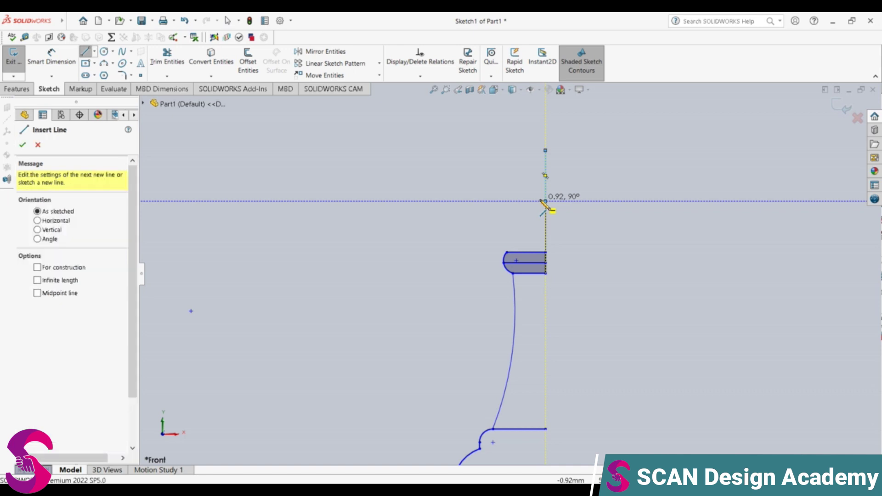
{"action": "key", "text": "Escape"}
Shorten the vertical line to 9, then undo that length change
{"action": "left_click", "coordinate": [546, 174]}
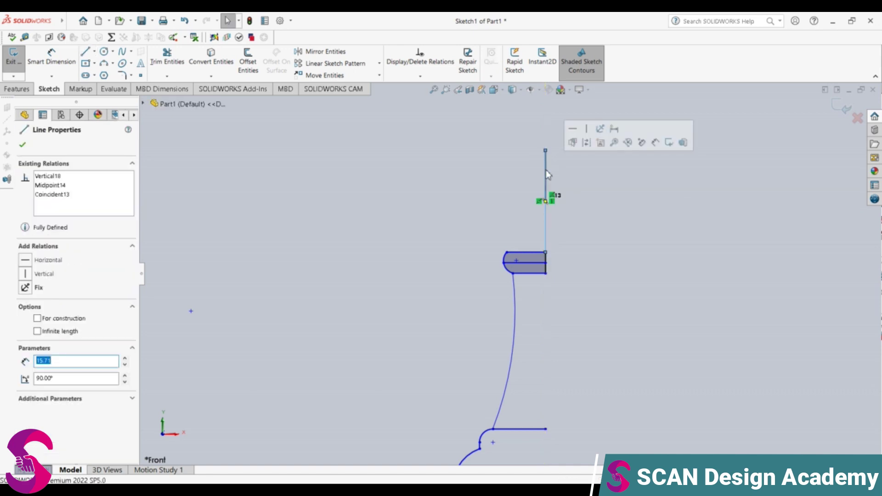
{"action": "type", "text": "9"}
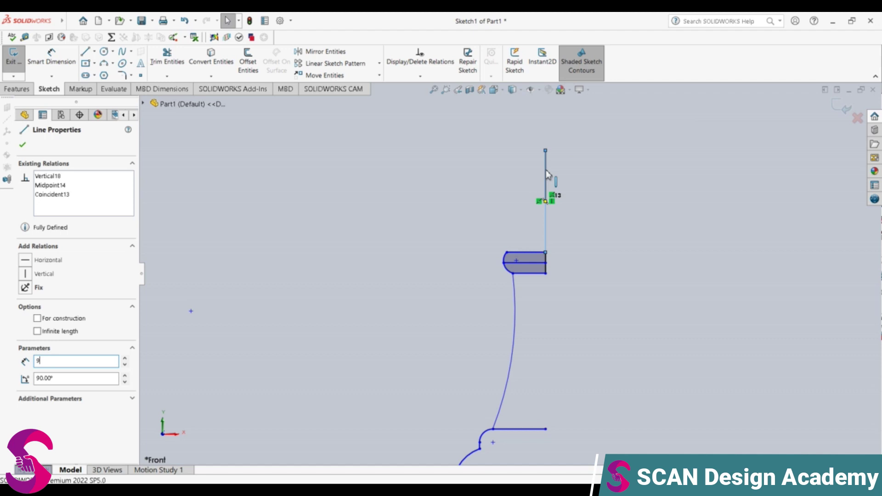
{"action": "key", "text": "Return"}
{"action": "key", "text": "Escape"}
{"action": "key", "text": "ctrl+z"}
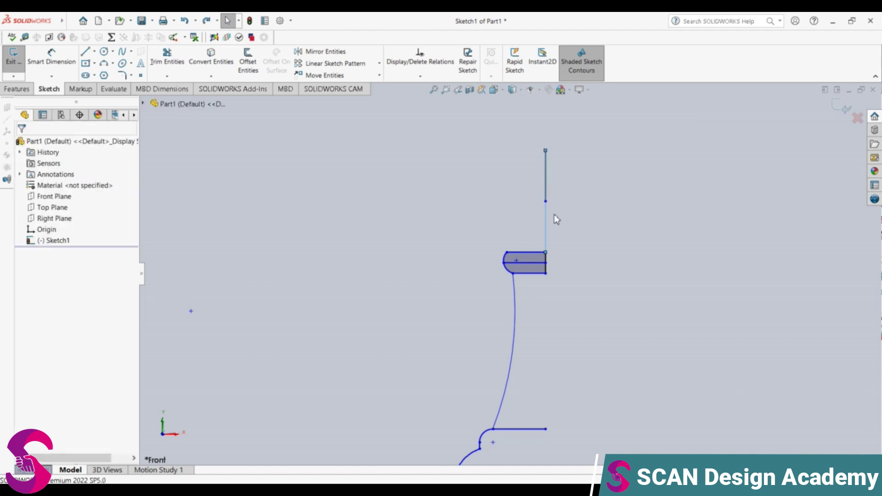
{"action": "left_click", "coordinate": [546, 170]}
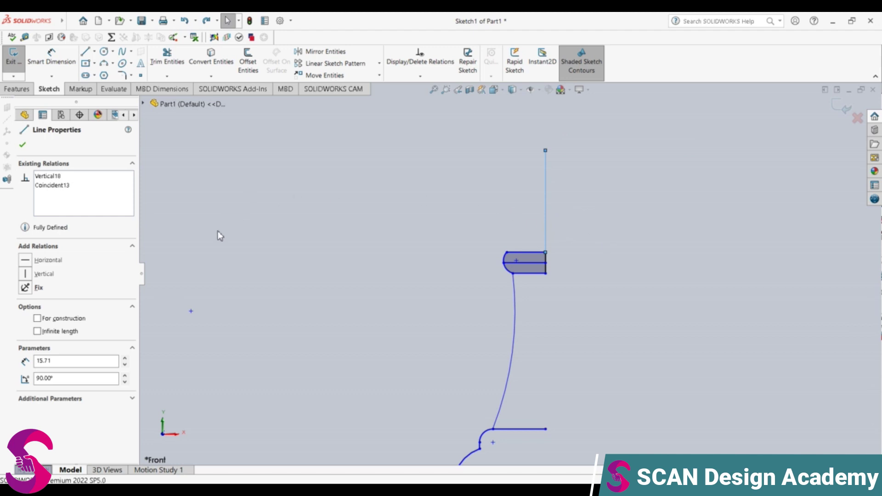
Start a Smart Dimension on the vertical line
{"action": "left_click", "coordinate": [85, 51]}
{"action": "key", "text": "Escape"}
{"action": "left_click", "coordinate": [52, 56]}
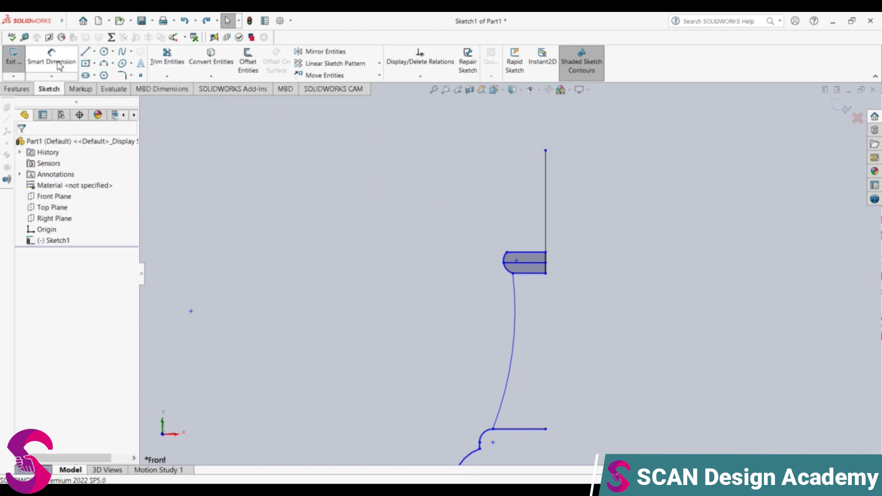
{"action": "left_click", "coordinate": [546, 214]}
Draw a short horizontal line, about 7.94 mm, running right from the vertical line's top end
{"action": "key", "text": "Escape"}
{"action": "left_click", "coordinate": [85, 51]}
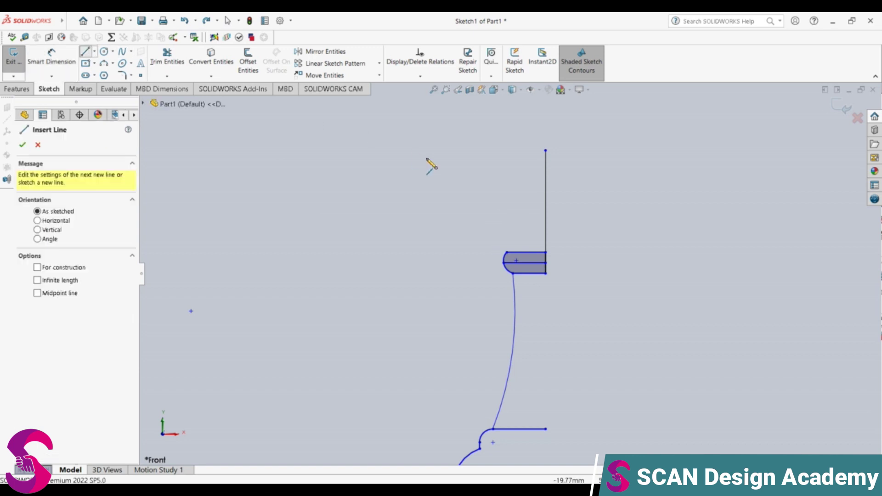
{"action": "left_click", "coordinate": [545, 151]}
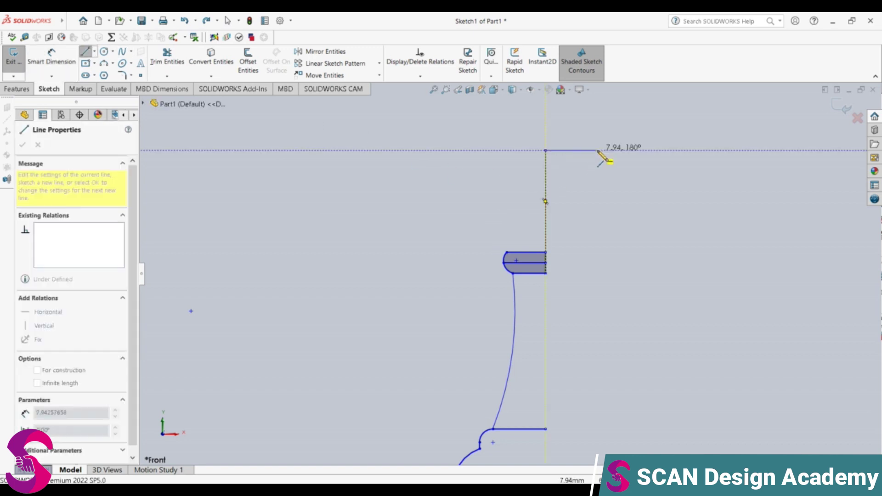
{"action": "double_click", "coordinate": [597, 150]}
{"action": "key", "text": "Escape"}
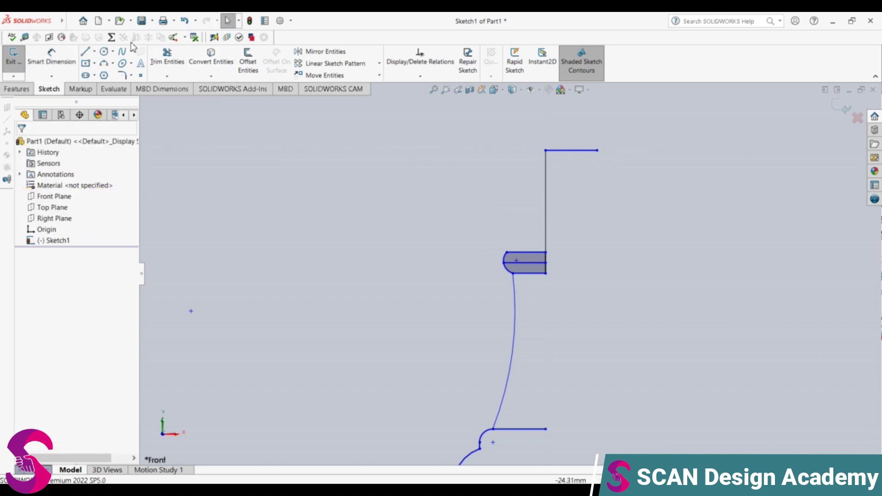
Offset the top horizontal line by 9.00 mm
{"action": "left_click", "coordinate": [249, 59]}
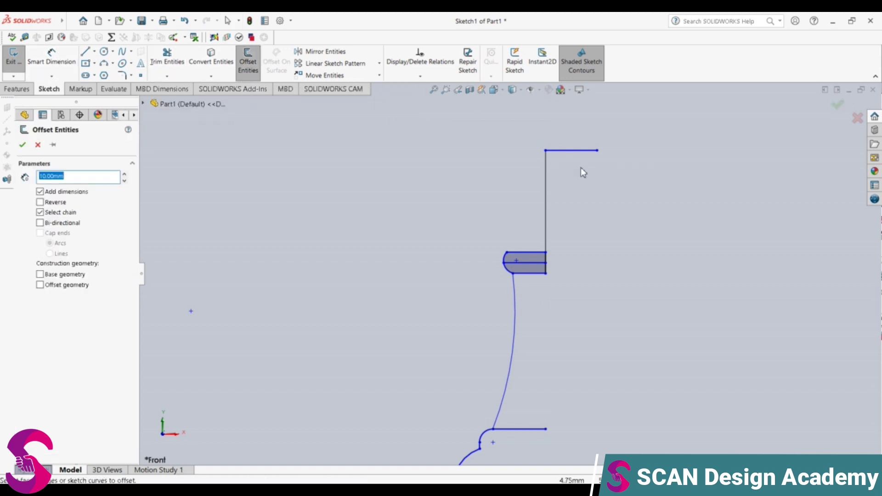
{"action": "left_click", "coordinate": [578, 155]}
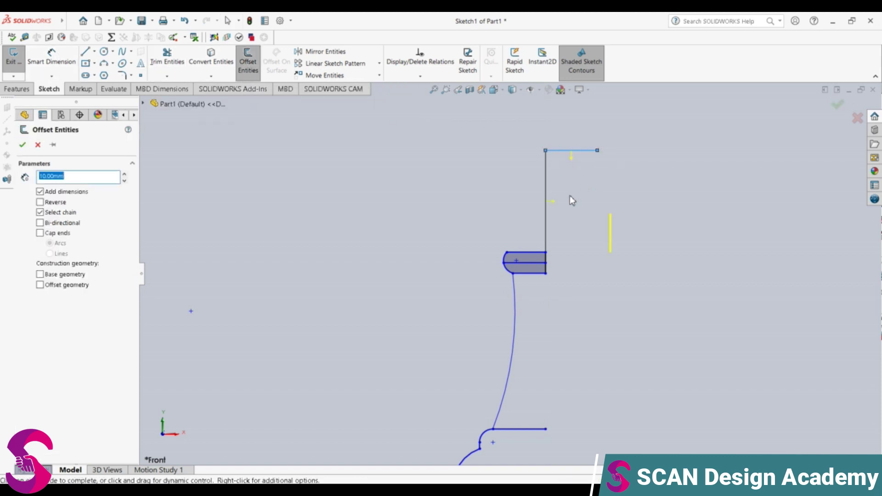
{"action": "left_click", "coordinate": [46, 205]}
{"action": "left_click", "coordinate": [68, 206]}
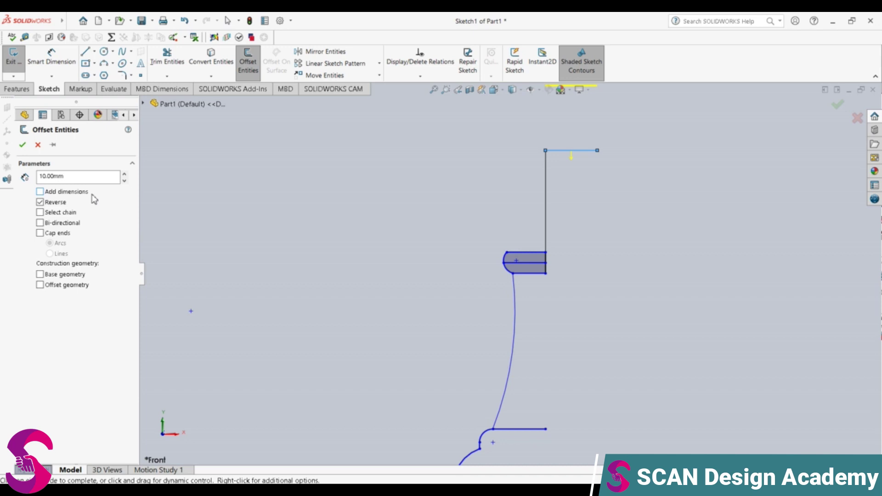
{"action": "left_click", "coordinate": [87, 183]}
{"action": "type", "text": "9"}
{"action": "key", "text": "Return"}
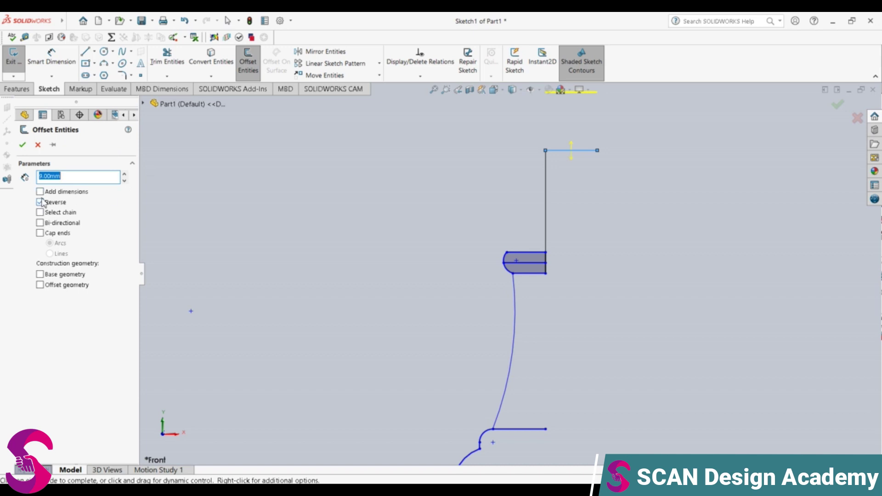
Make the offset Bi-directional with Cap ends off, then confirm it
{"action": "left_click", "coordinate": [39, 221]}
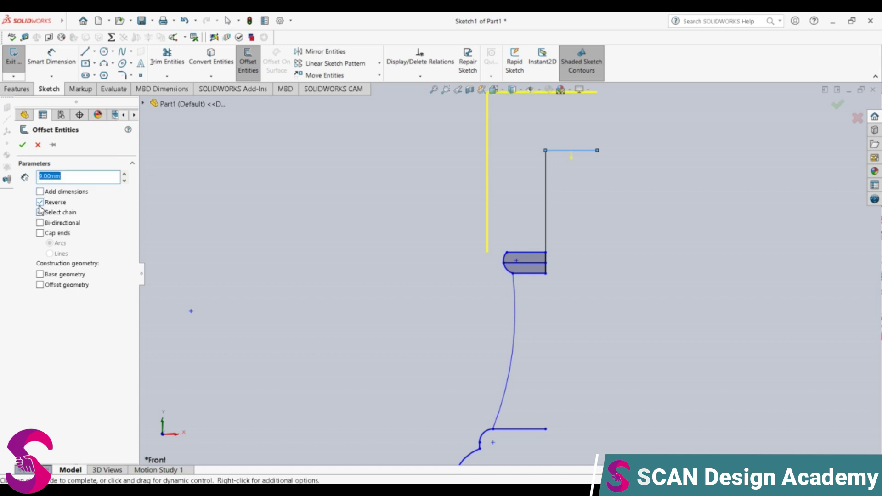
{"action": "left_click", "coordinate": [40, 203]}
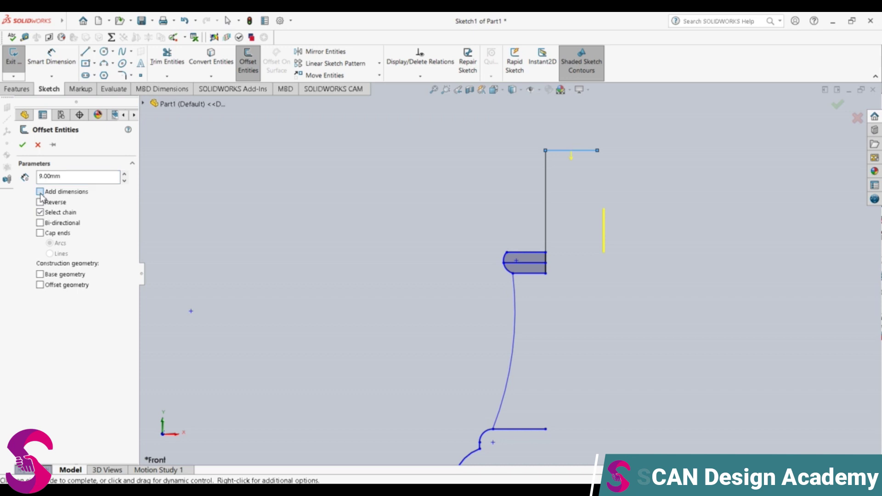
{"action": "left_click", "coordinate": [40, 222]}
{"action": "left_click", "coordinate": [40, 233]}
{"action": "left_click", "coordinate": [40, 213]}
{"action": "left_click", "coordinate": [41, 223]}
{"action": "left_click", "coordinate": [40, 233]}
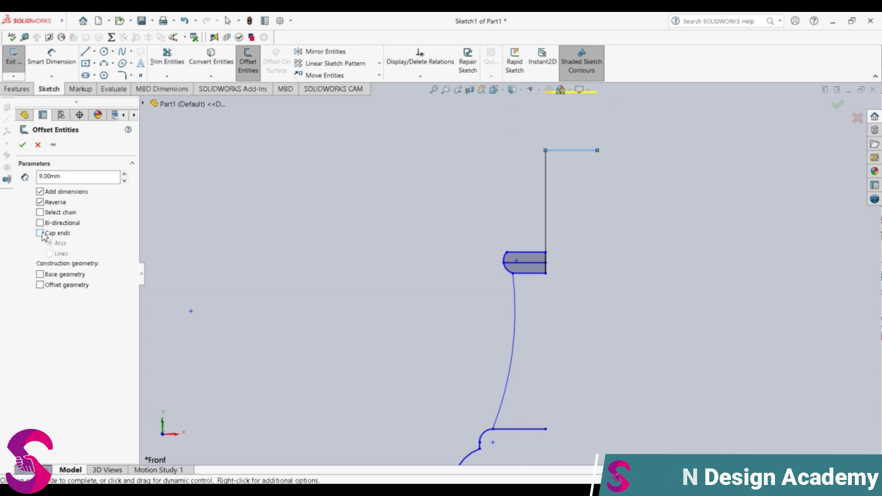
{"action": "left_click", "coordinate": [40, 222]}
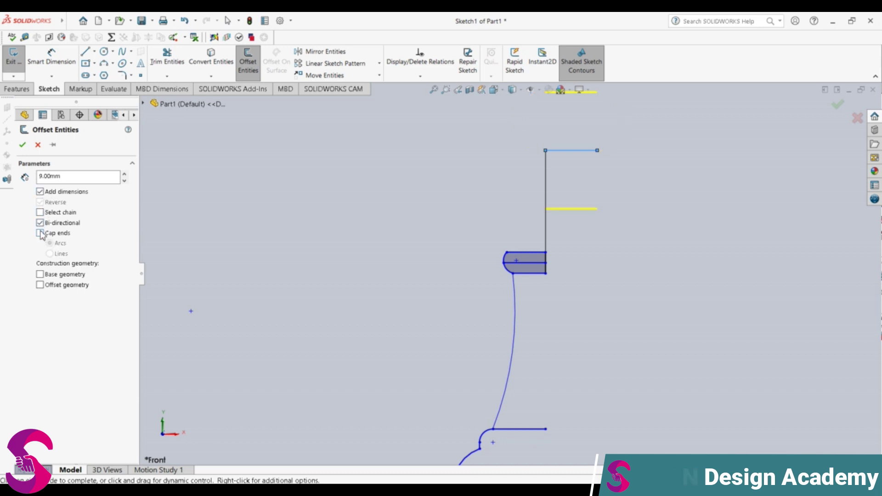
{"action": "left_click", "coordinate": [22, 147]}
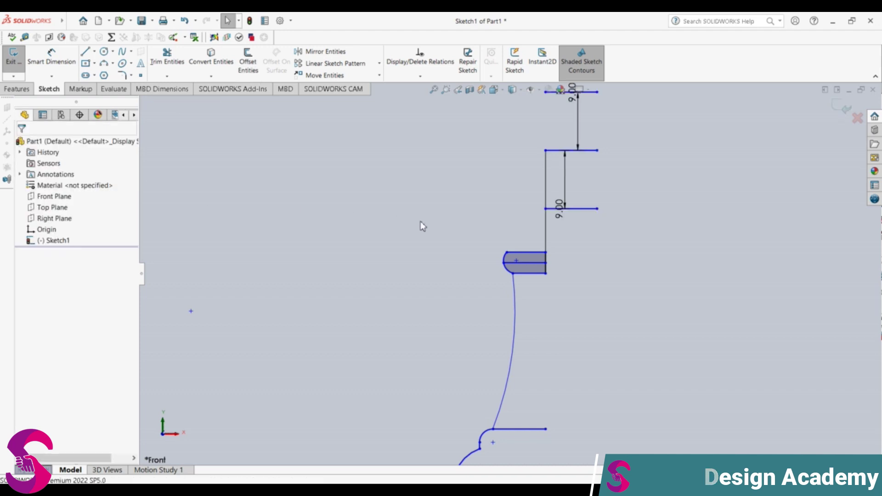
Delete the upper offset line and both 9.00 offset dimensions
{"action": "left_click", "coordinate": [576, 98]}
{"action": "key", "text": "Delete"}
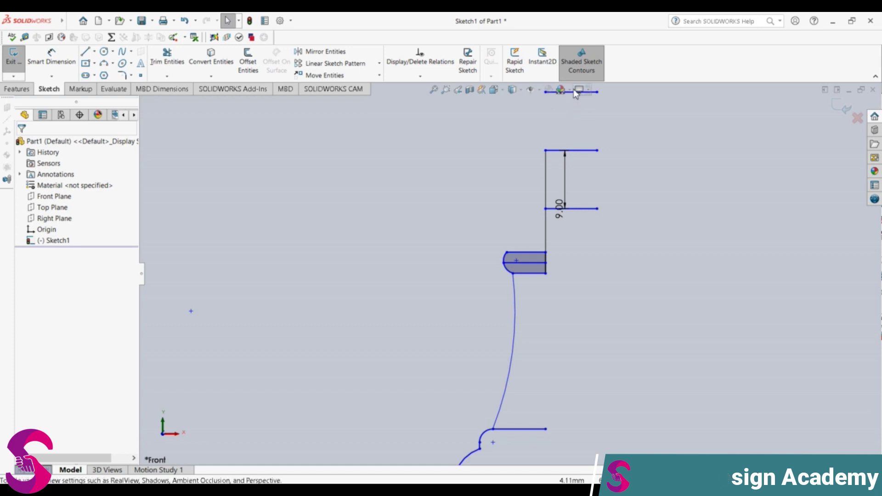
{"action": "scroll", "coordinate": [631, 128], "scroll_direction": "down", "scroll_amount": 2}
{"action": "scroll", "coordinate": [578, 136], "scroll_direction": "up", "scroll_amount": 2}
{"action": "left_click", "coordinate": [545, 147]}
{"action": "key", "text": "Delete"}
{"action": "left_click", "coordinate": [521, 249]}
{"action": "key", "text": "Delete"}
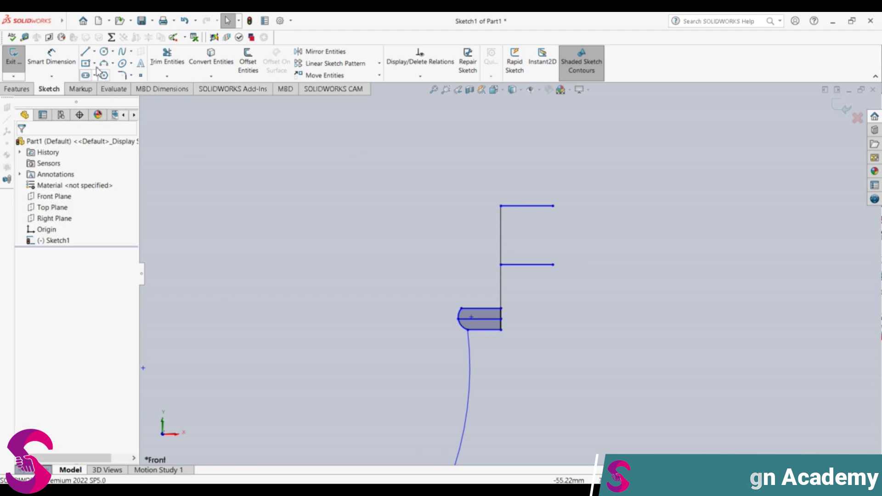
Draw a 9 mm radius circle centred where the vertical meets the lower offset line
{"action": "left_click", "coordinate": [104, 51]}
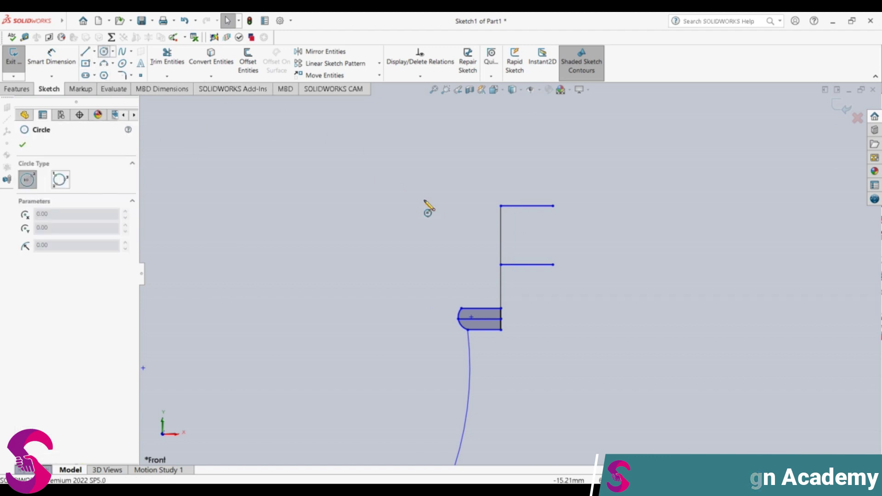
{"action": "left_click", "coordinate": [495, 272]}
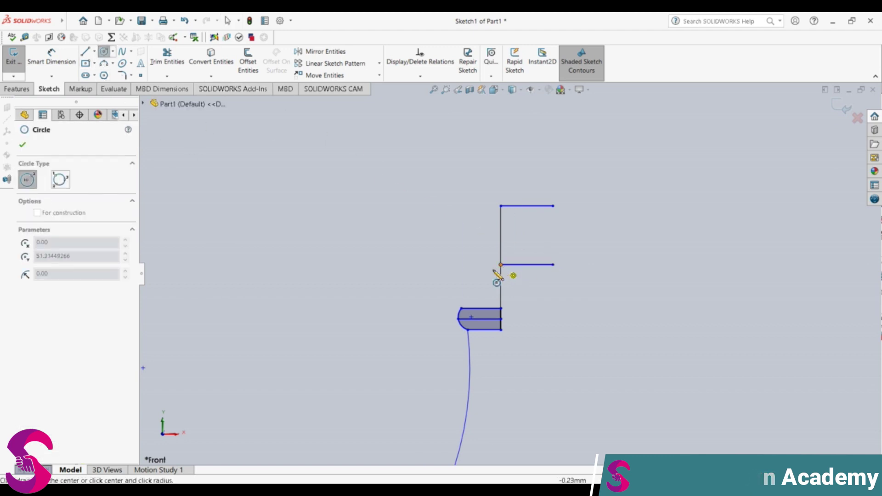
{"action": "left_click", "coordinate": [461, 308]}
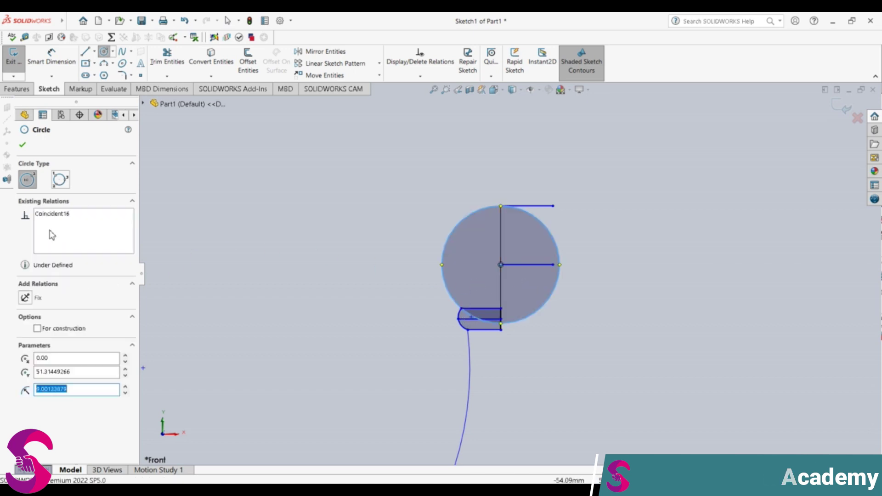
{"action": "left_click", "coordinate": [206, 188]}
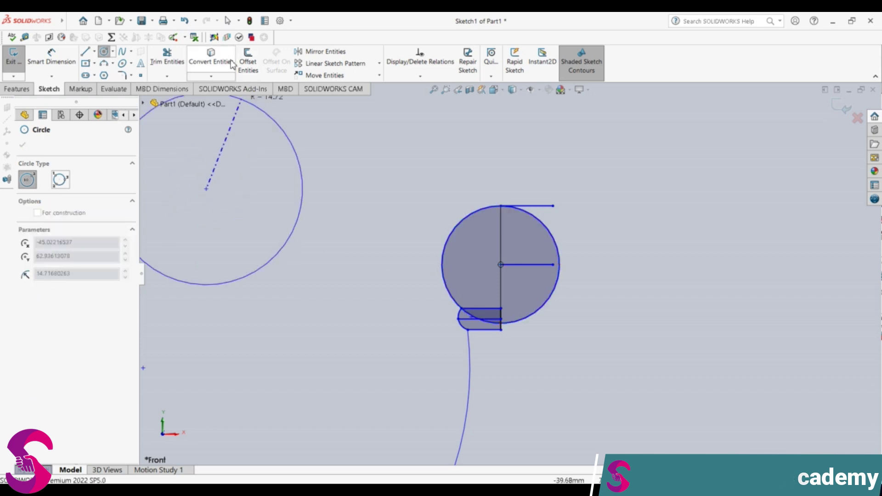
Trim away the circle's right half and the arc pieces inside the slot
{"action": "key", "text": "Escape"}
{"action": "left_click", "coordinate": [167, 58]}
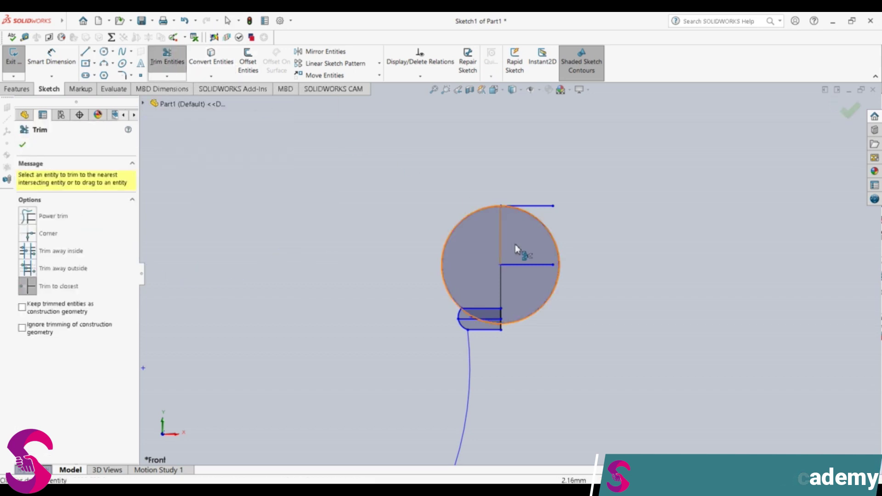
{"action": "left_click", "coordinate": [544, 228]}
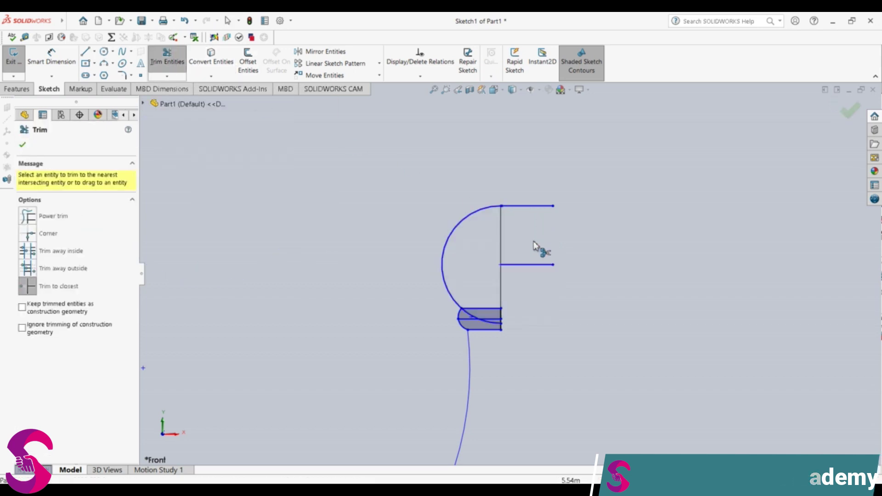
{"action": "left_click", "coordinate": [469, 318]}
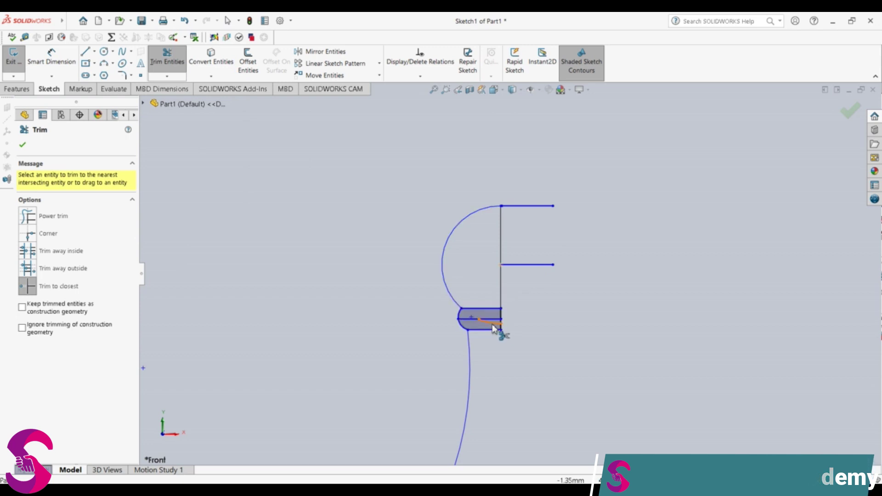
{"action": "key", "text": "Escape"}
Delete the slot's bottom and middle lines, the short leftover line and the vertical stub
{"action": "left_click", "coordinate": [485, 330]}
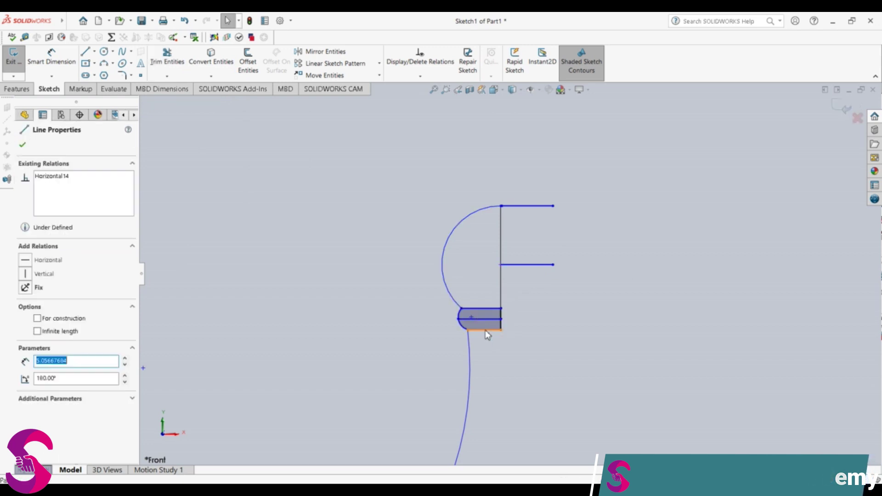
{"action": "left_click", "coordinate": [491, 333]}
{"action": "left_click", "coordinate": [492, 332]}
{"action": "key", "text": "Delete"}
{"action": "left_click", "coordinate": [489, 319]}
{"action": "key", "text": "Delete"}
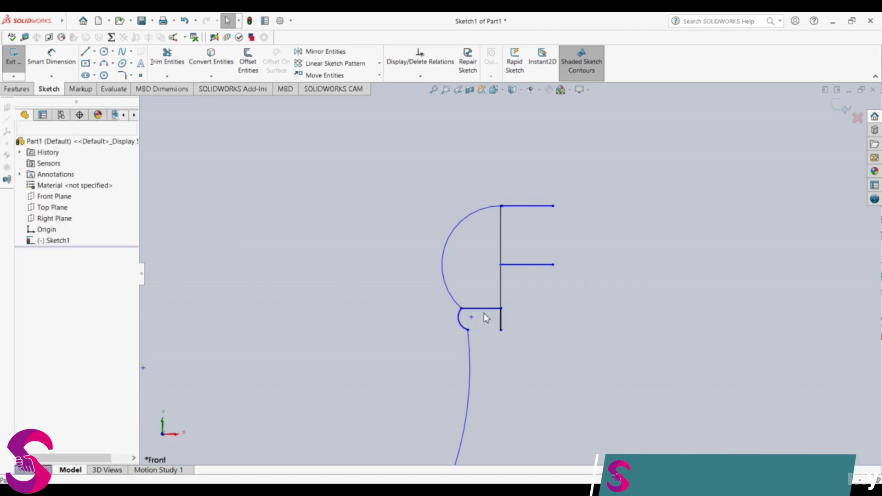
{"action": "left_click", "coordinate": [487, 314]}
{"action": "key", "text": "Delete"}
{"action": "left_click", "coordinate": [502, 321]}
{"action": "key", "text": "Delete"}
Delete the vertical helper, middle and top horizontal lines, and the short collar line
{"action": "left_click", "coordinate": [504, 299]}
{"action": "key", "text": "Delete"}
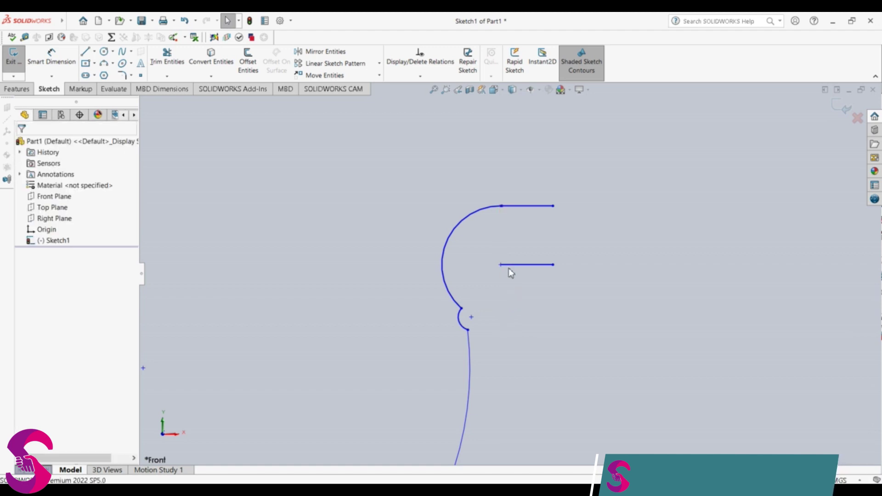
{"action": "left_click", "coordinate": [514, 265]}
{"action": "key", "text": "Delete"}
{"action": "left_click", "coordinate": [524, 206]}
{"action": "key", "text": "Delete"}
{"action": "scroll", "coordinate": [526, 213], "scroll_direction": "up", "scroll_amount": 5}
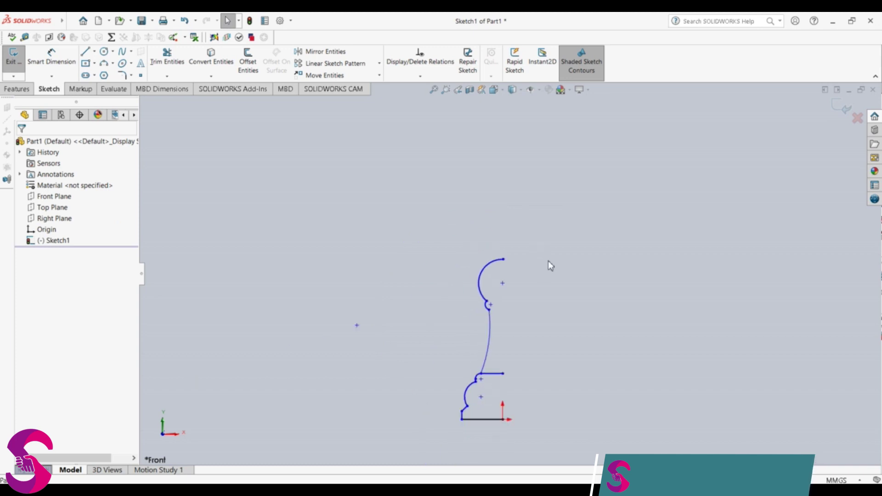
{"action": "left_click", "coordinate": [495, 375]}
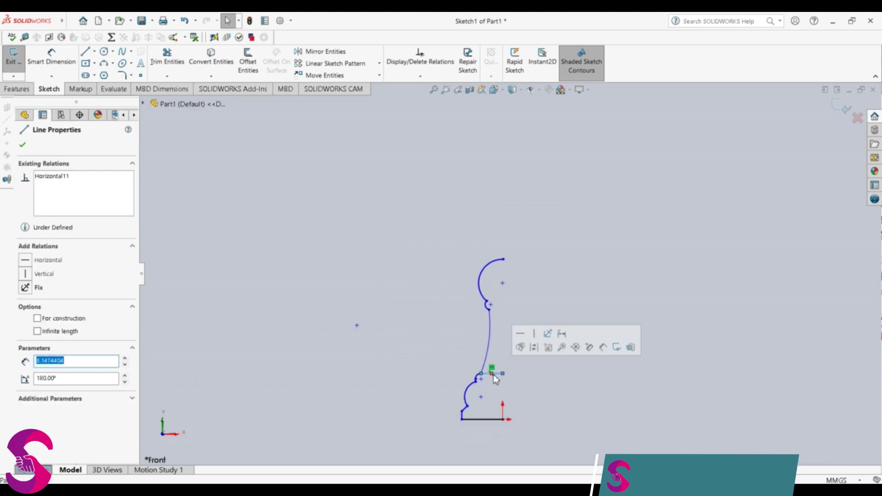
{"action": "key", "text": "Delete"}
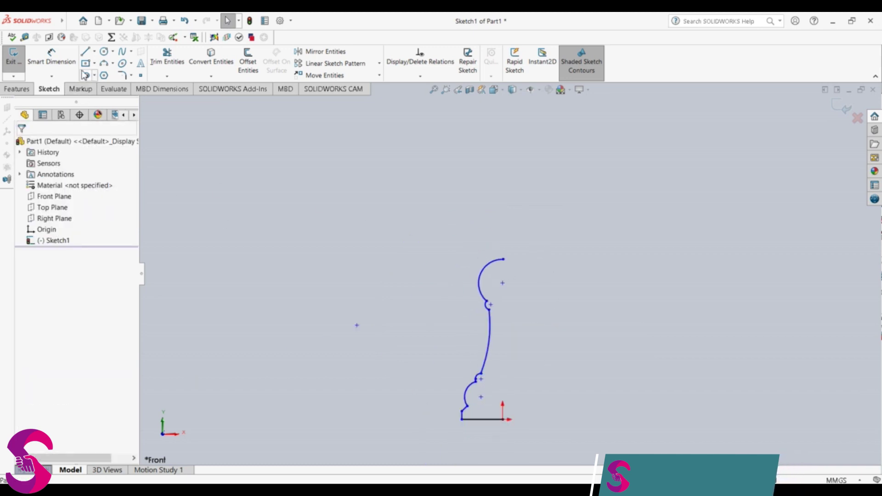
Draw a roughly 60.31 mm vertical line from the head arc's top down to the base
{"action": "left_click", "coordinate": [85, 51]}
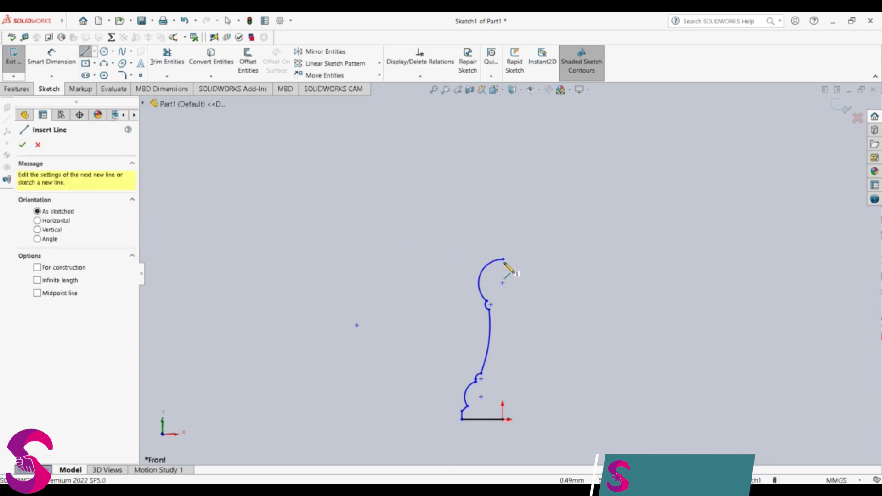
{"action": "left_click", "coordinate": [504, 260]}
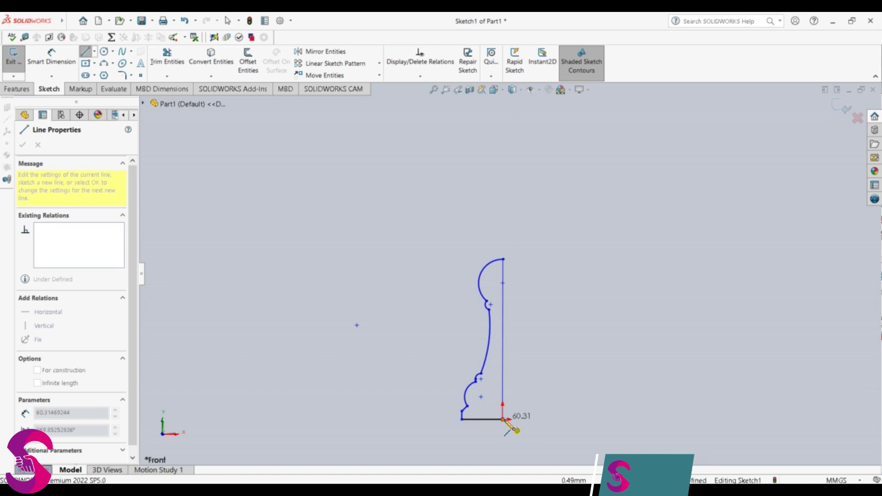
{"action": "left_click", "coordinate": [503, 420]}
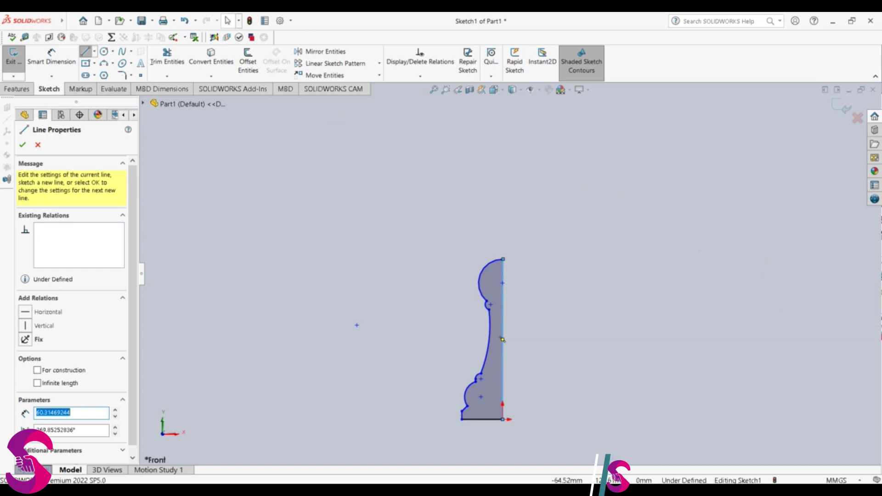
Revolve the profile 360° Blind about the vertical closing line to form the pawn
{"action": "left_click", "coordinate": [20, 89]}
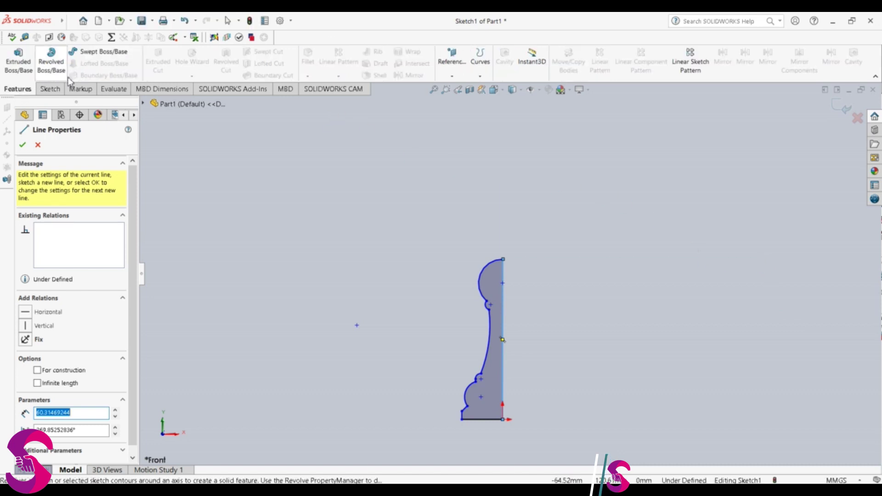
{"action": "left_click", "coordinate": [51, 62]}
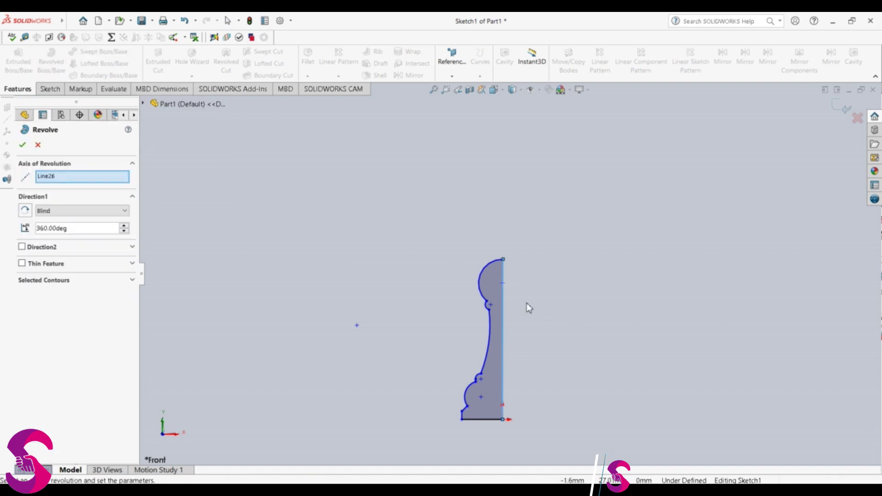
{"action": "left_click", "coordinate": [541, 315]}
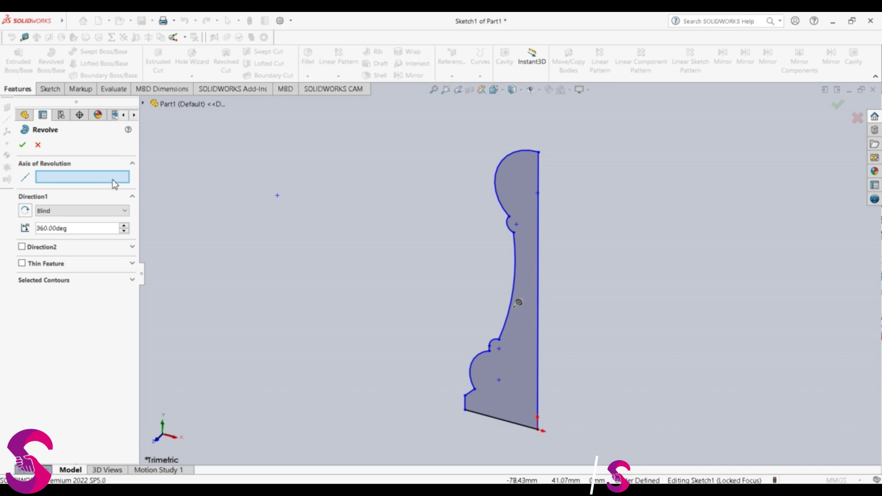
{"action": "left_click", "coordinate": [538, 349]}
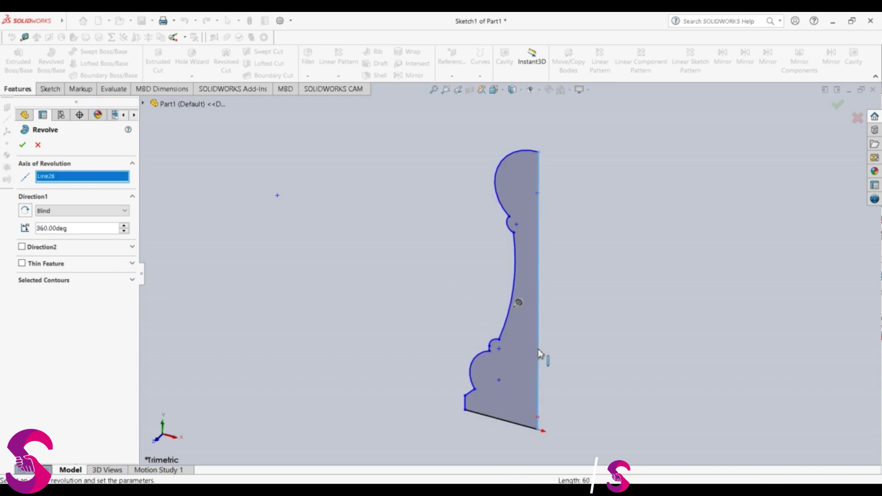
{"action": "left_click", "coordinate": [22, 145]}
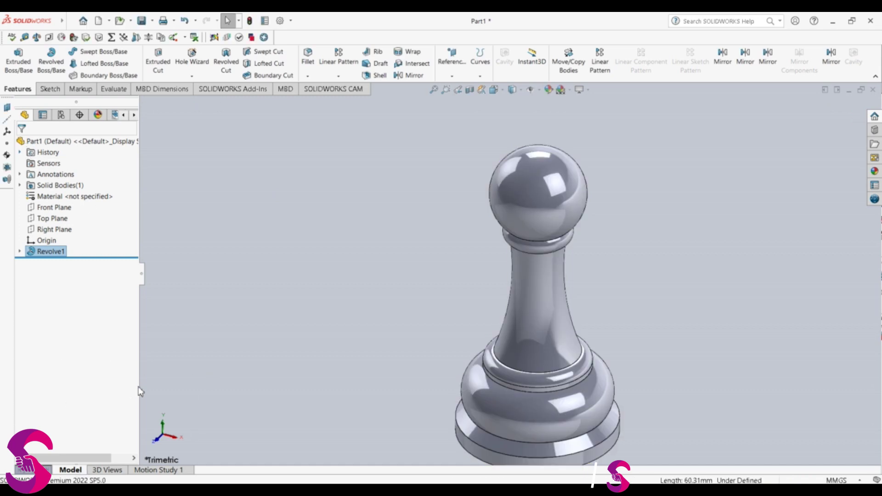
{"action": "mouse_move", "coordinate": [300, 351]}
{"action": "middle_mouse_down"}
{"action": "mouse_move", "coordinate": [411, 314]}
{"action": "mouse_move", "coordinate": [318, 227]}
{"action": "mouse_move", "coordinate": [463, 305]}
{"action": "mouse_move", "coordinate": [473, 248]}
{"action": "mouse_move", "coordinate": [455, 254]}
{"action": "middle_mouse_up"}
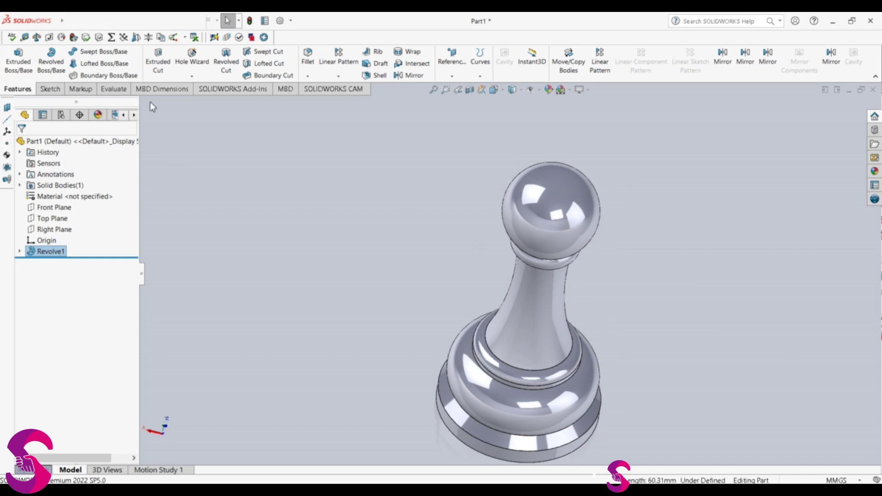